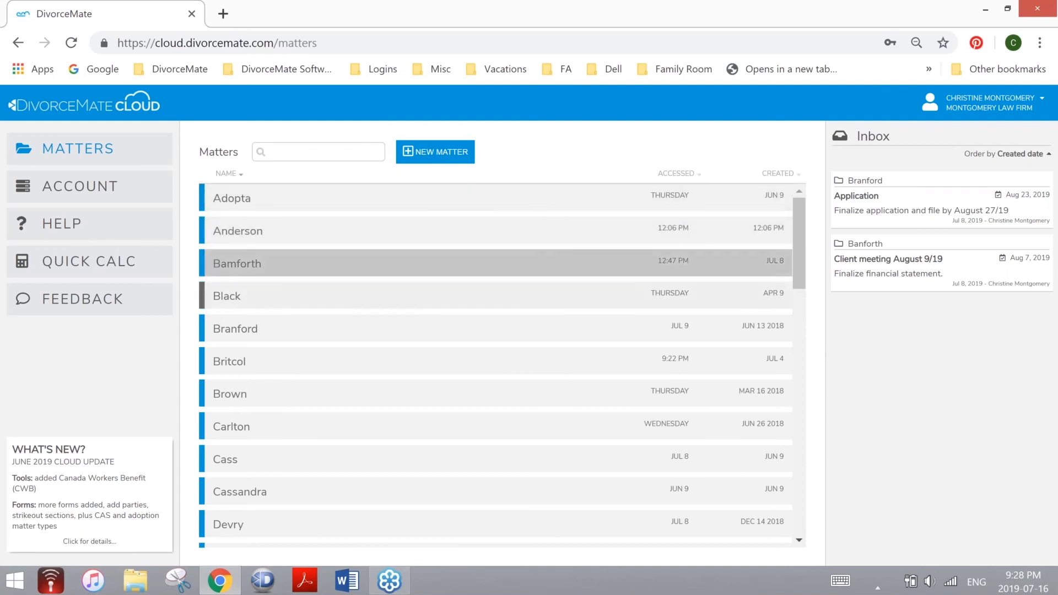
# Open the matter created on Jul 4, start a new calculation for it, and look over its inputs and support scenarios.
pyautogui.click(270, 364)
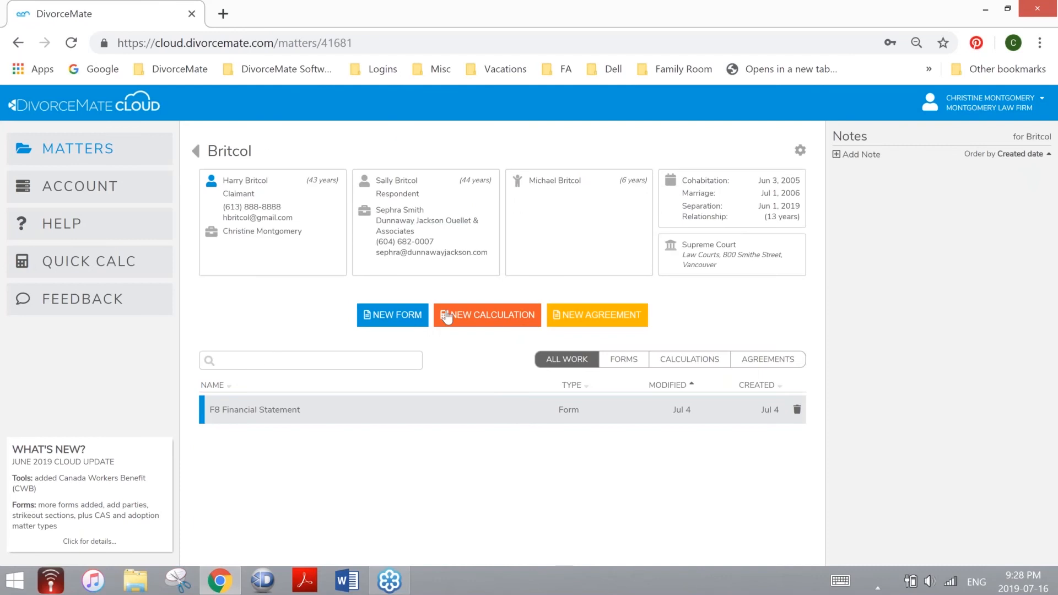
pyautogui.click(483, 321)
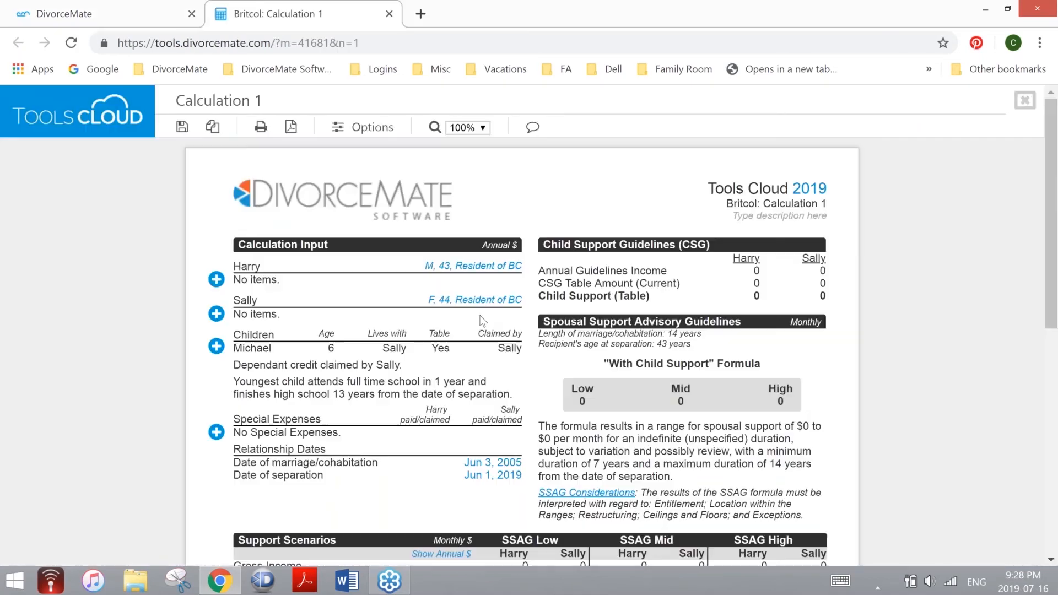
pyautogui.scroll(-7, 483, 321)
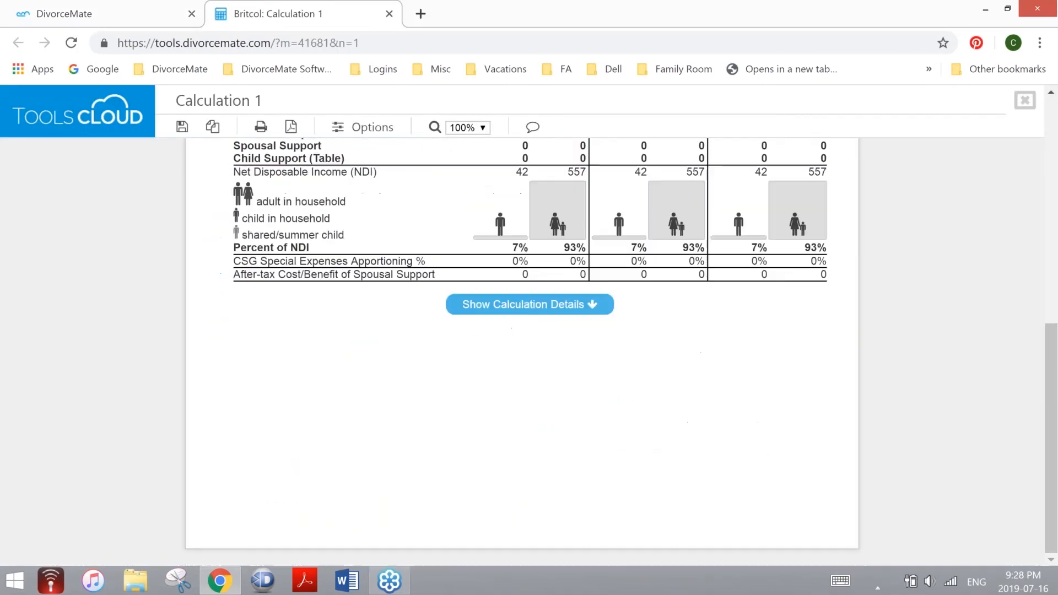
pyautogui.scroll(7, 482, 313)
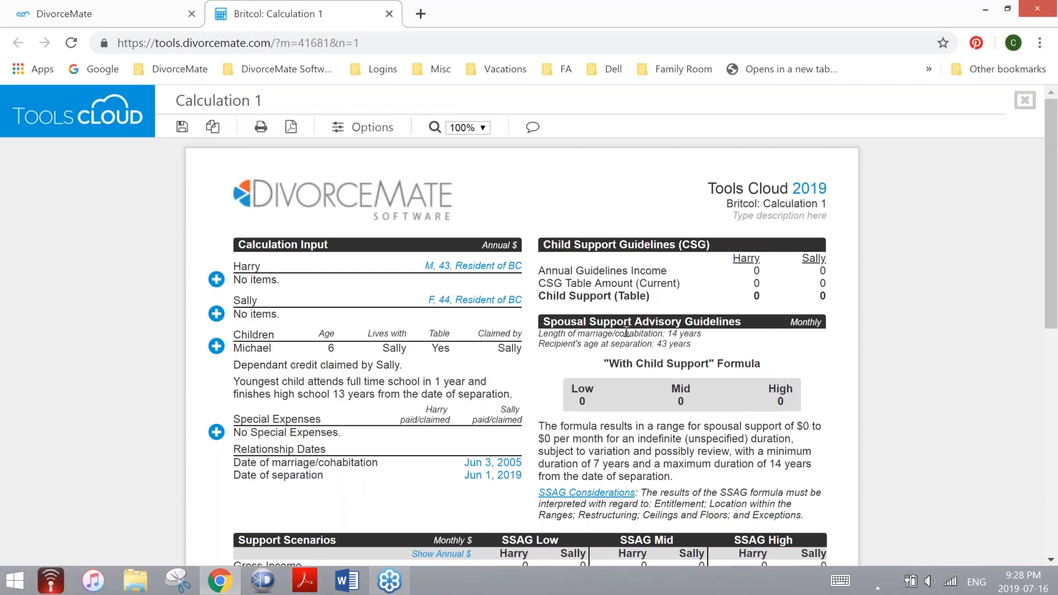
pyautogui.scroll(-6, 626, 333)
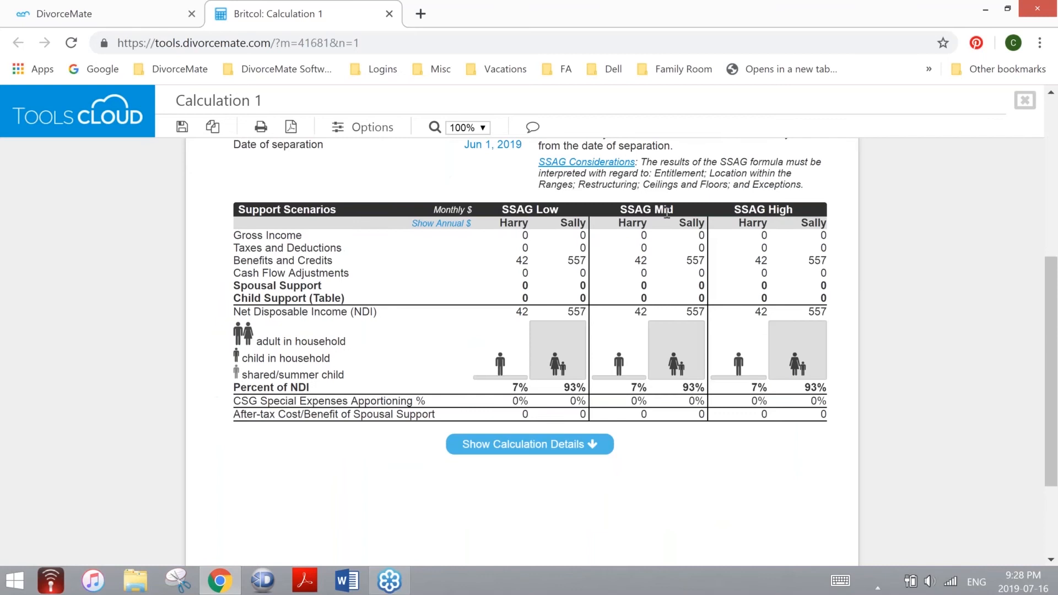
pyautogui.scroll(5, 667, 212)
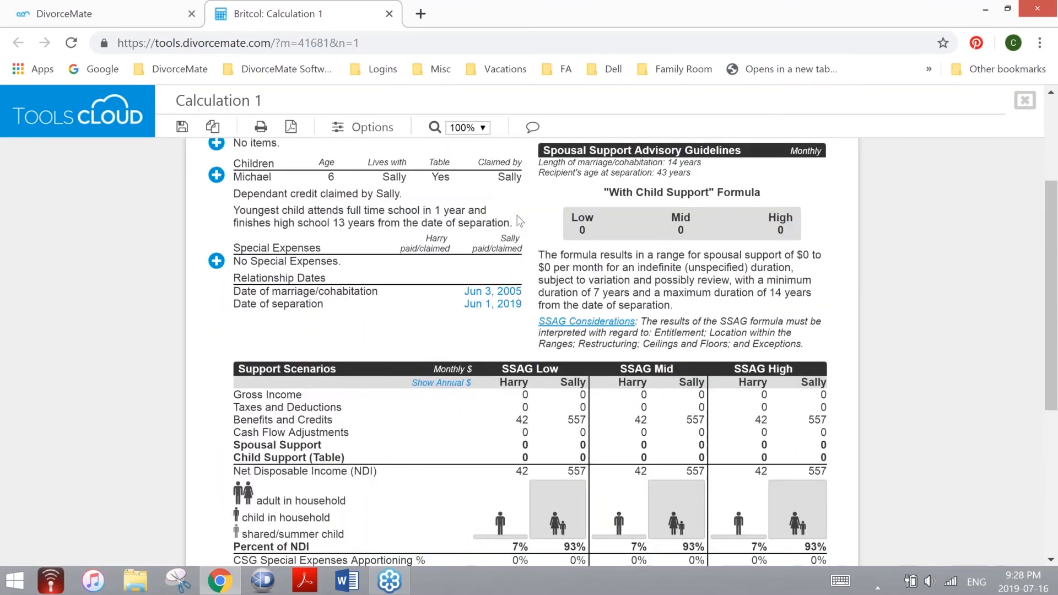
pyautogui.scroll(2, 519, 242)
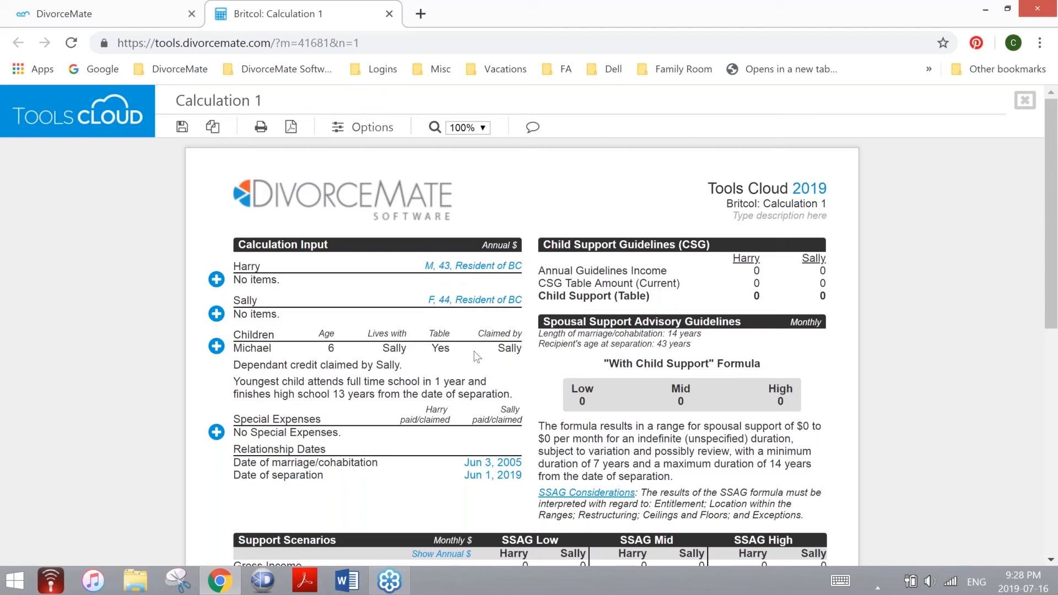
# Review the party information for the spousal support payor and the recipient, accepting both as they are.
pyautogui.click(469, 267)
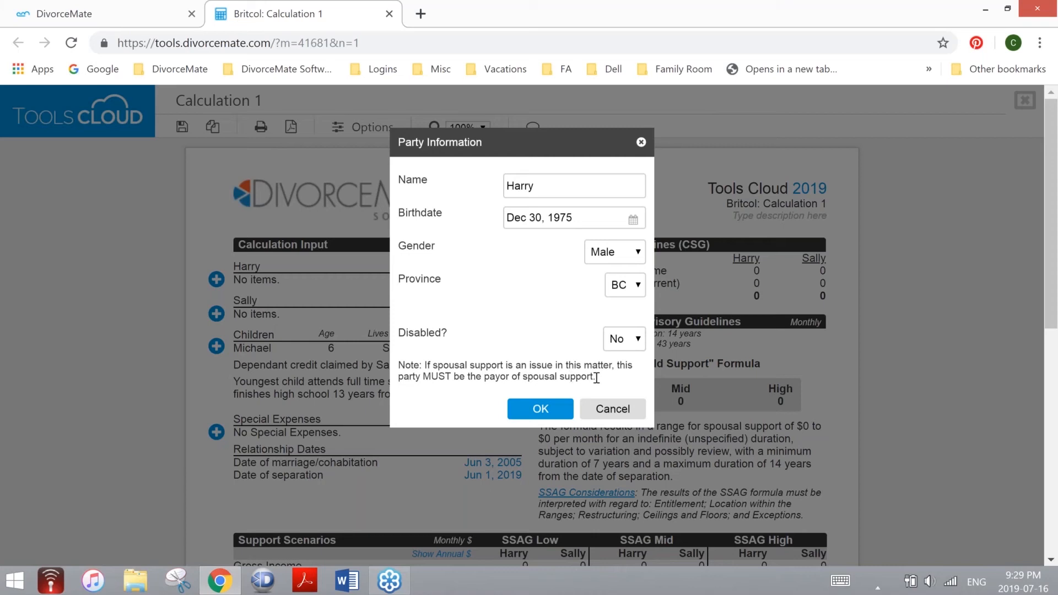
pyautogui.click(540, 410)
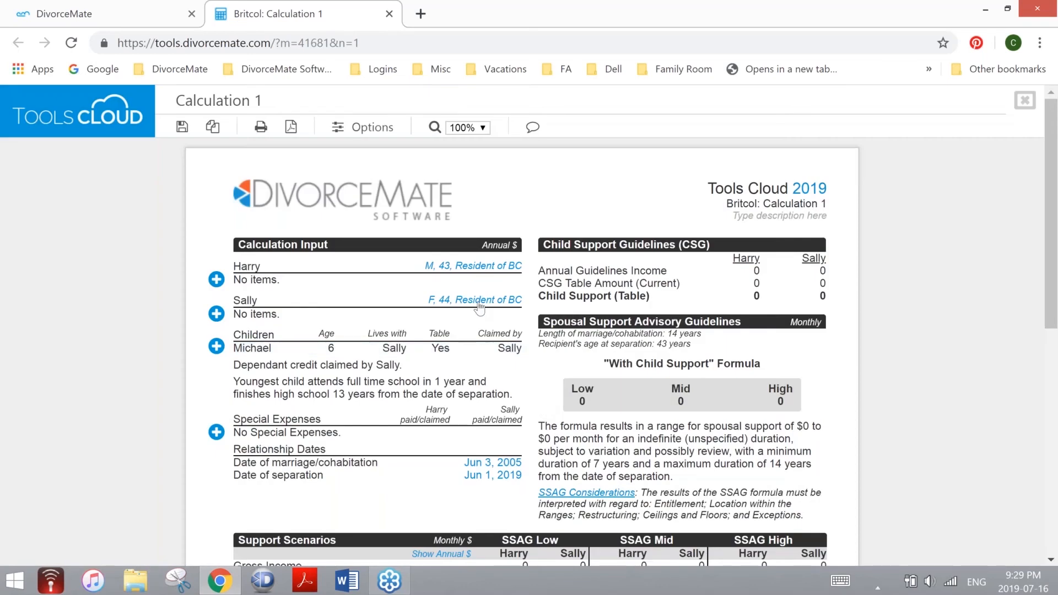
pyautogui.click(479, 304)
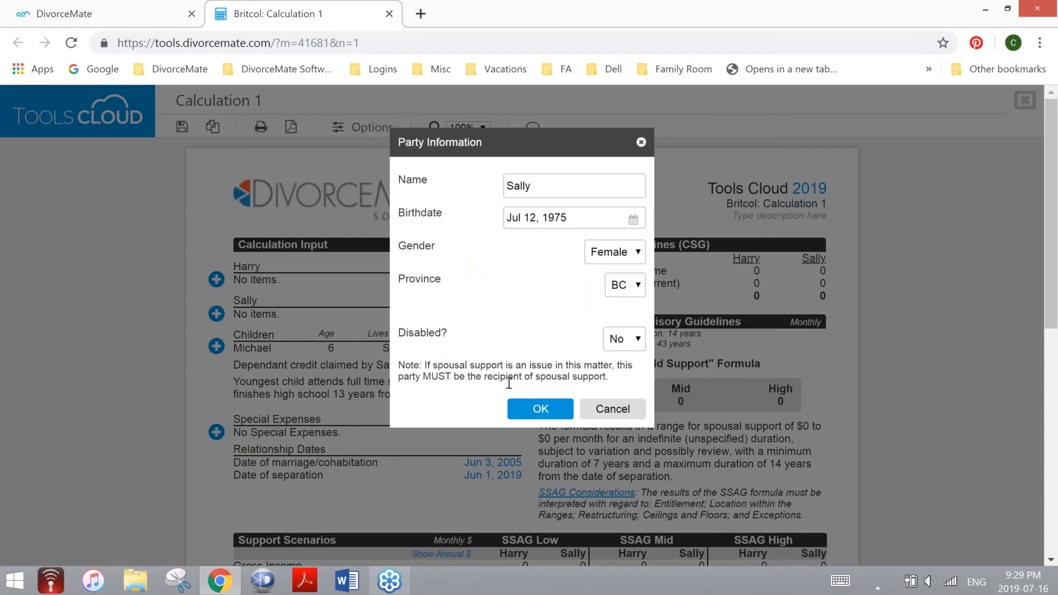
pyautogui.click(539, 415)
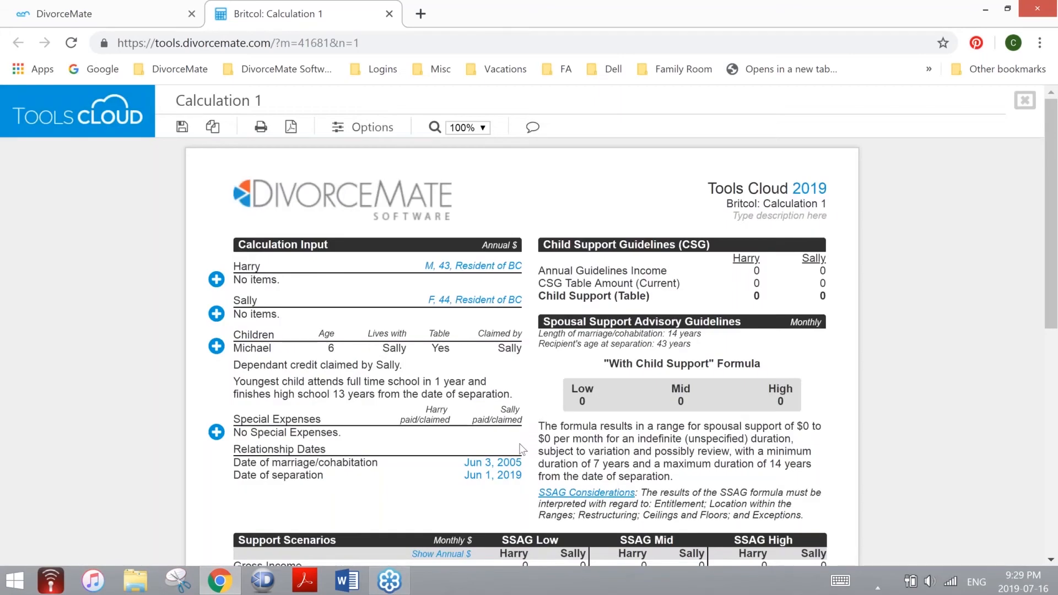
# Review the date of marriage/cohabitation and the date of separation, including the calendar picker, and accept both dates.
pyautogui.click(499, 465)
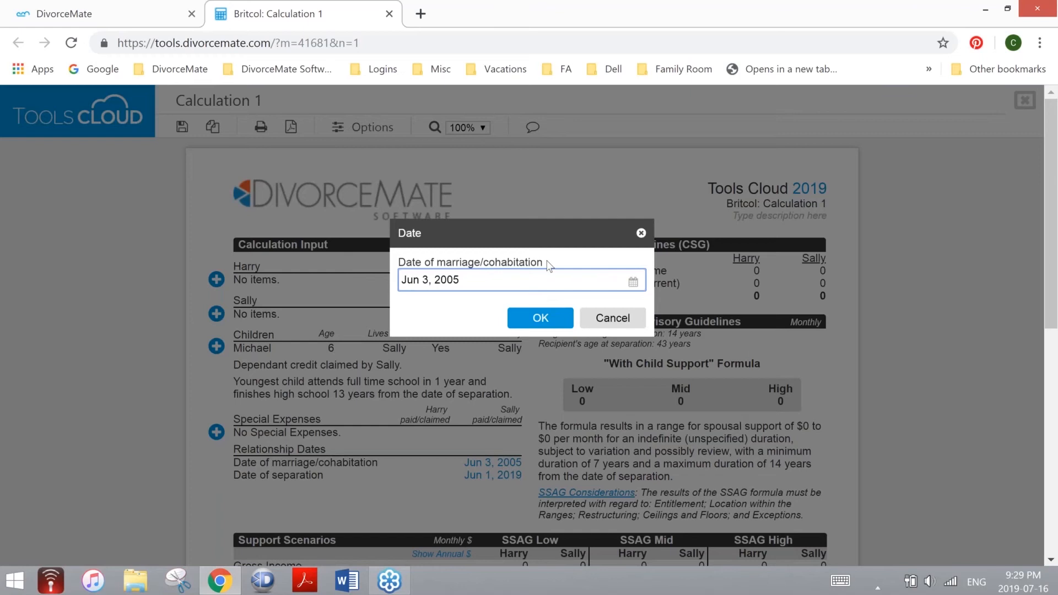
pyautogui.press('Return')
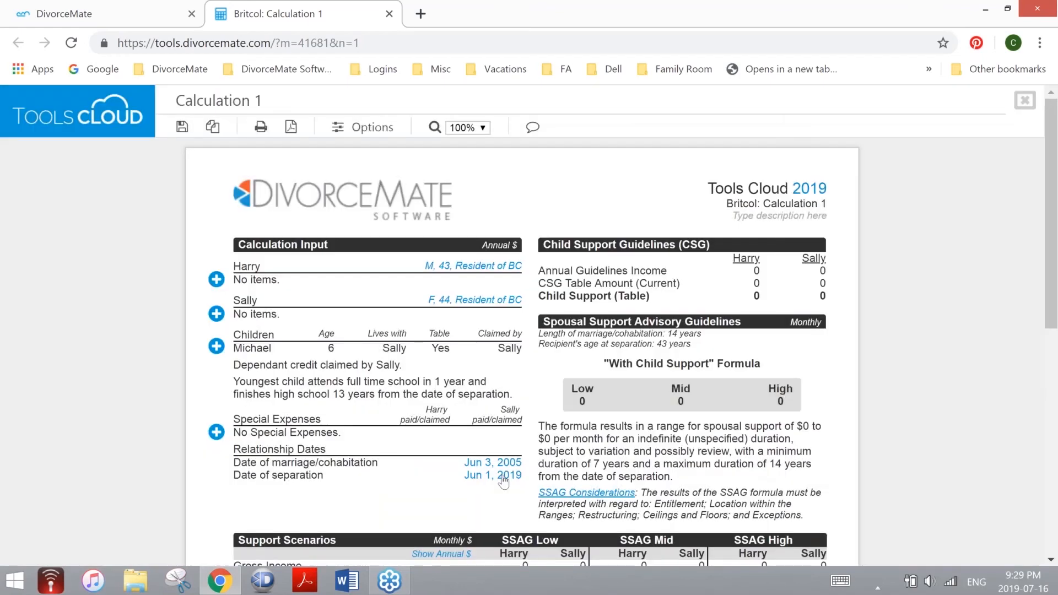
pyautogui.click(503, 476)
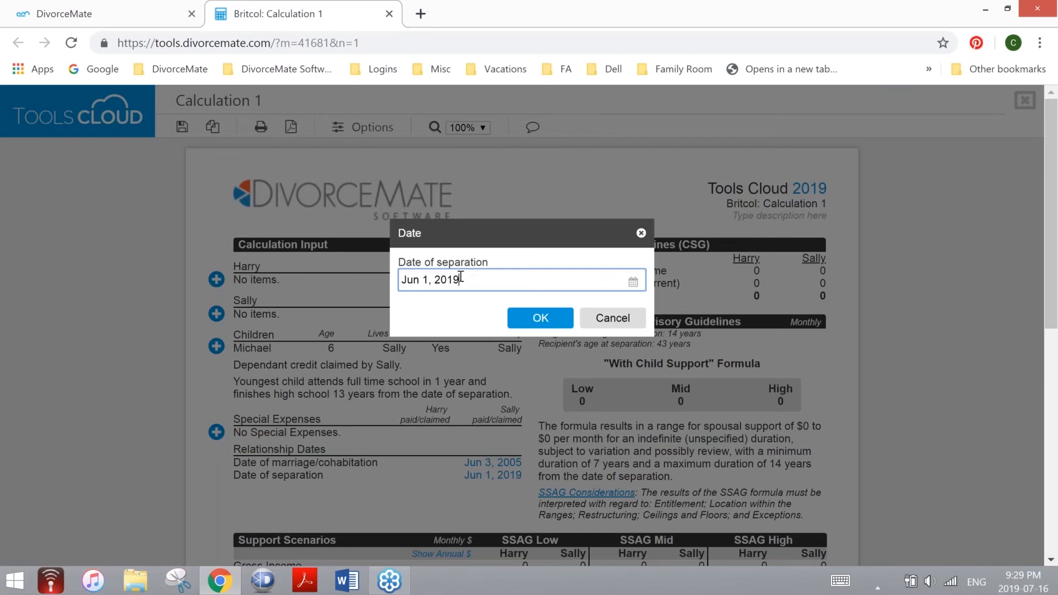
pyautogui.click(633, 282)
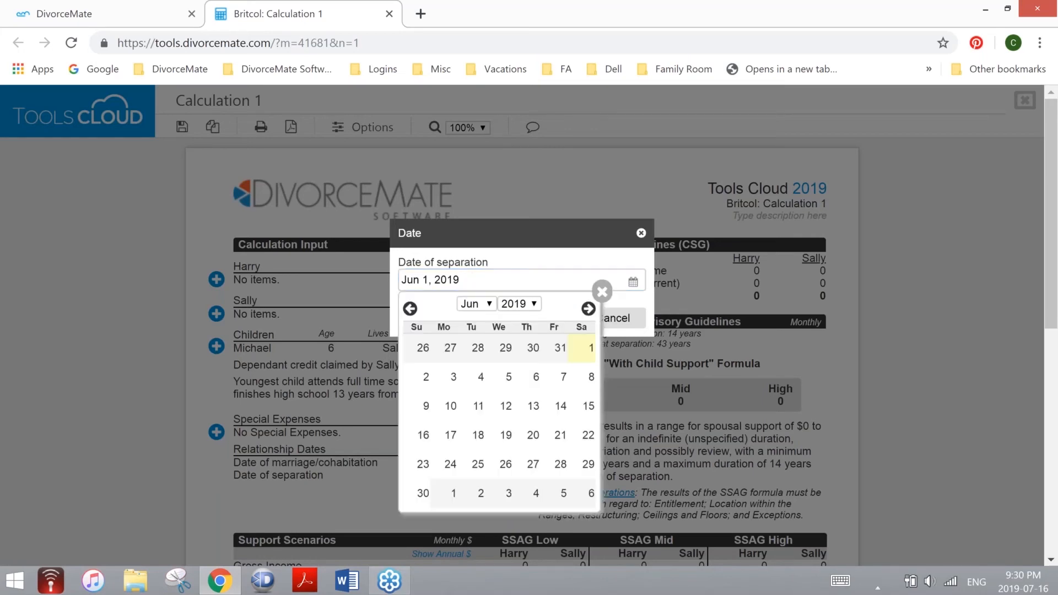
pyautogui.click(602, 292)
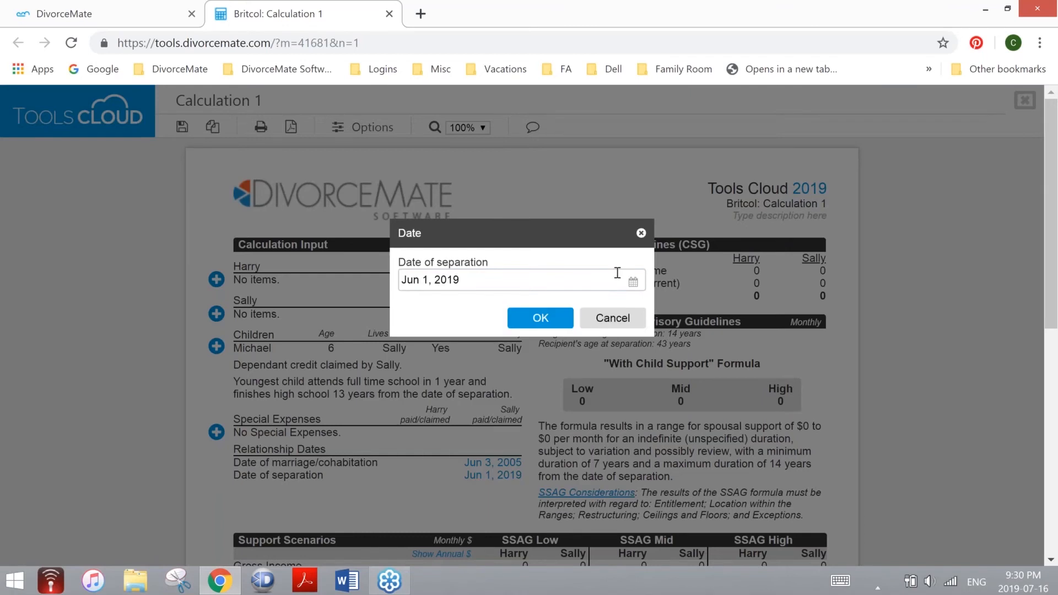
pyautogui.click(551, 325)
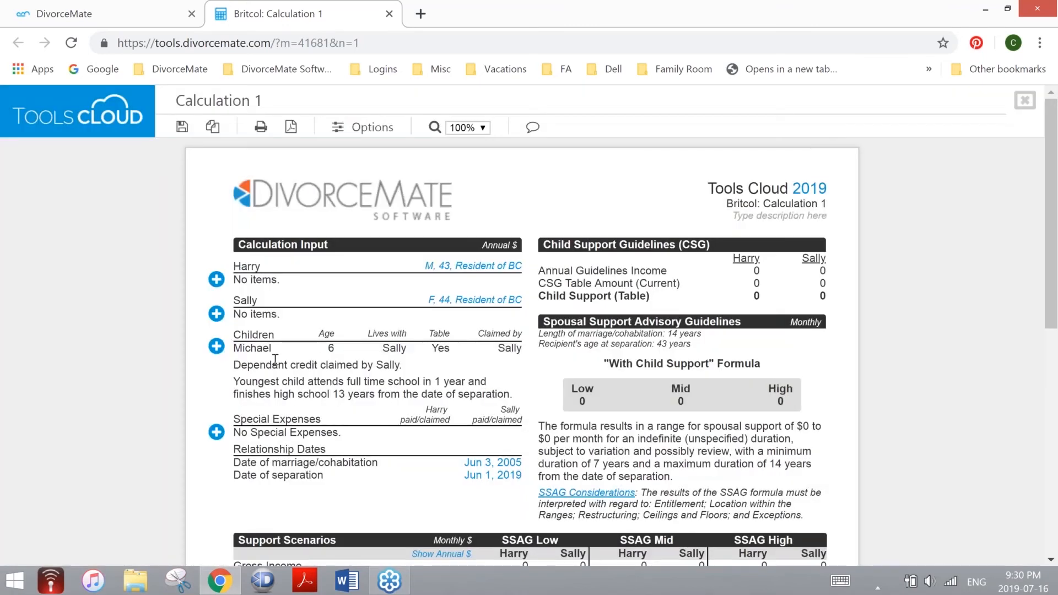
# Check the form for adding a child without saving it, and open the existing child's details to view the residence options.
pyautogui.click(217, 347)
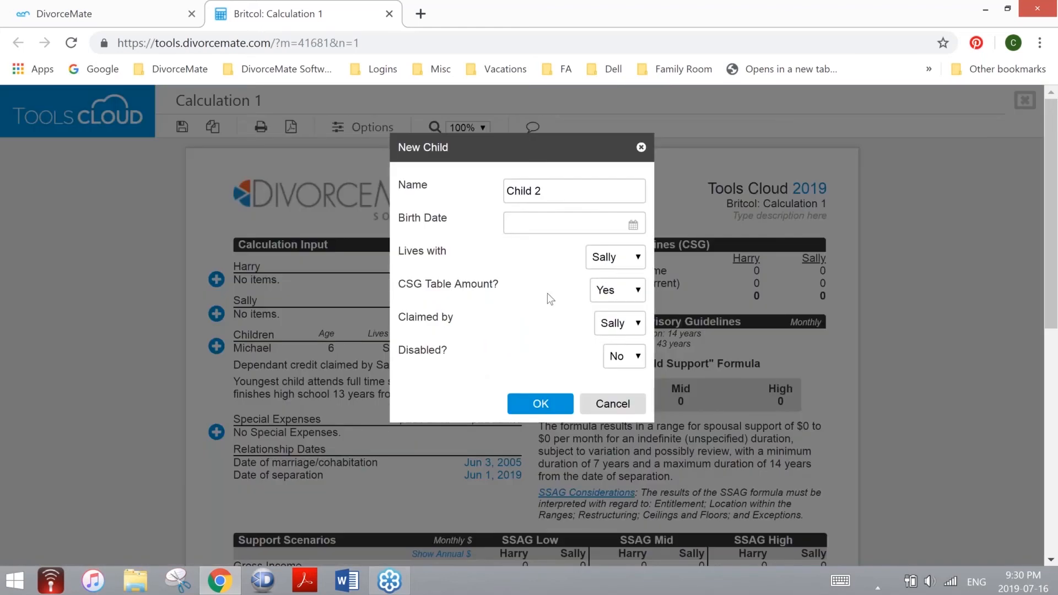
pyautogui.click(611, 403)
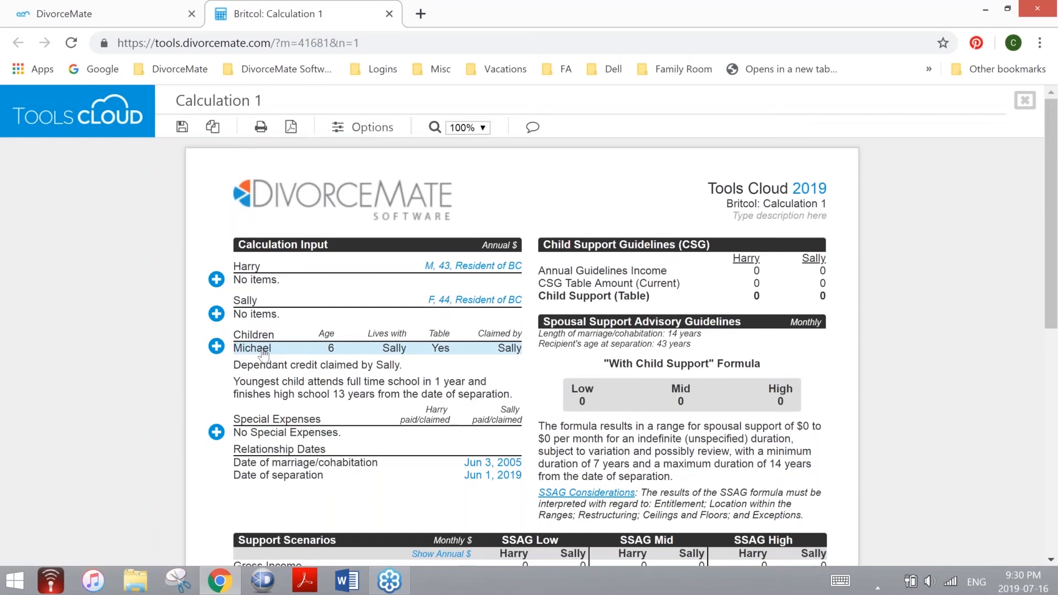
pyautogui.click(263, 356)
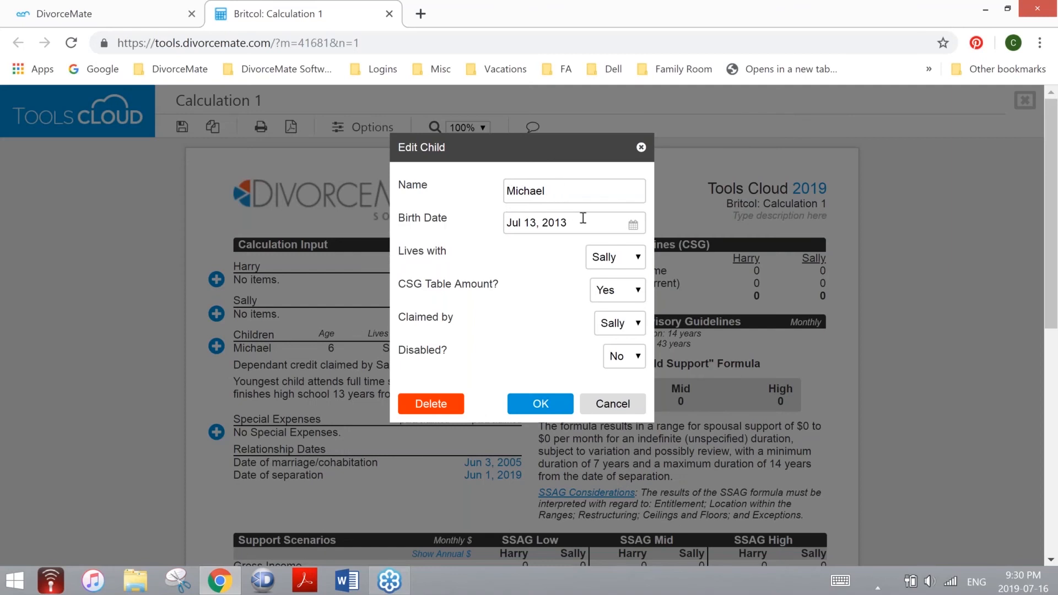
pyautogui.click(611, 266)
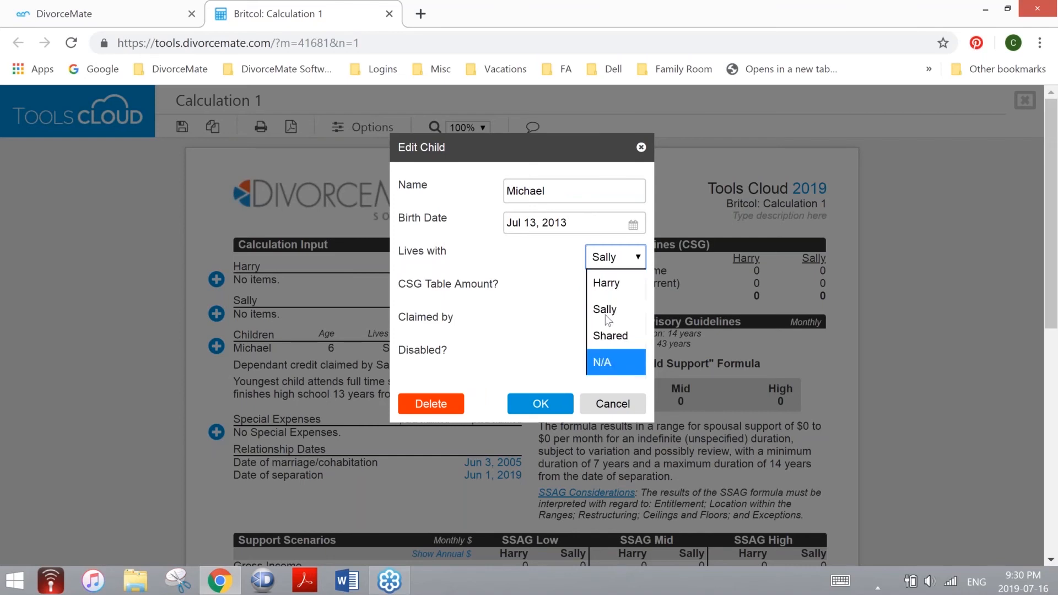
pyautogui.click(602, 265)
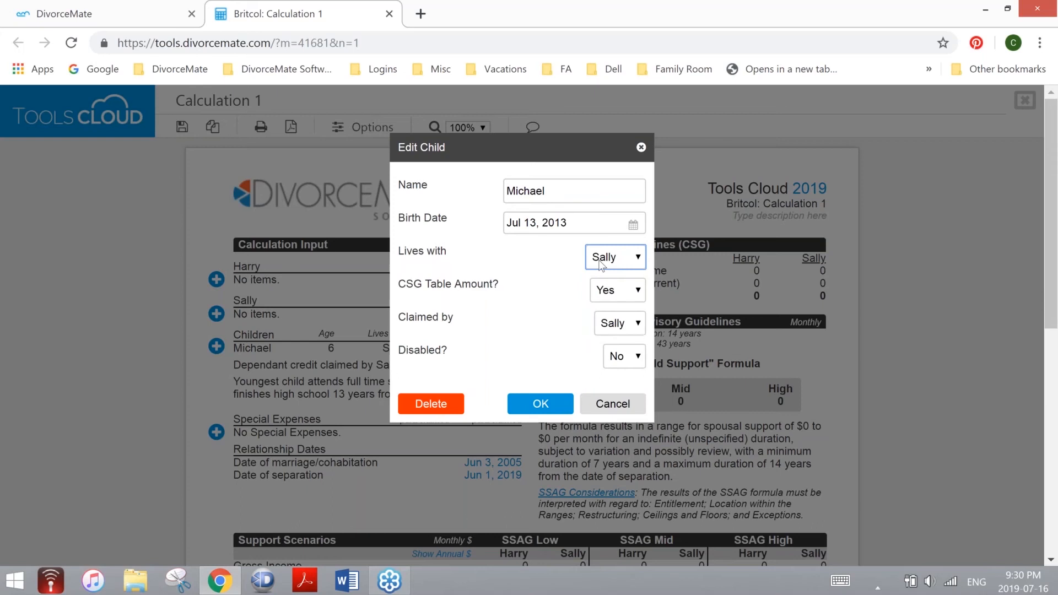
# Try Partial as the child's CSG table amount, view the months for support choices, and set the table amount back to Yes.
pyautogui.click(609, 292)
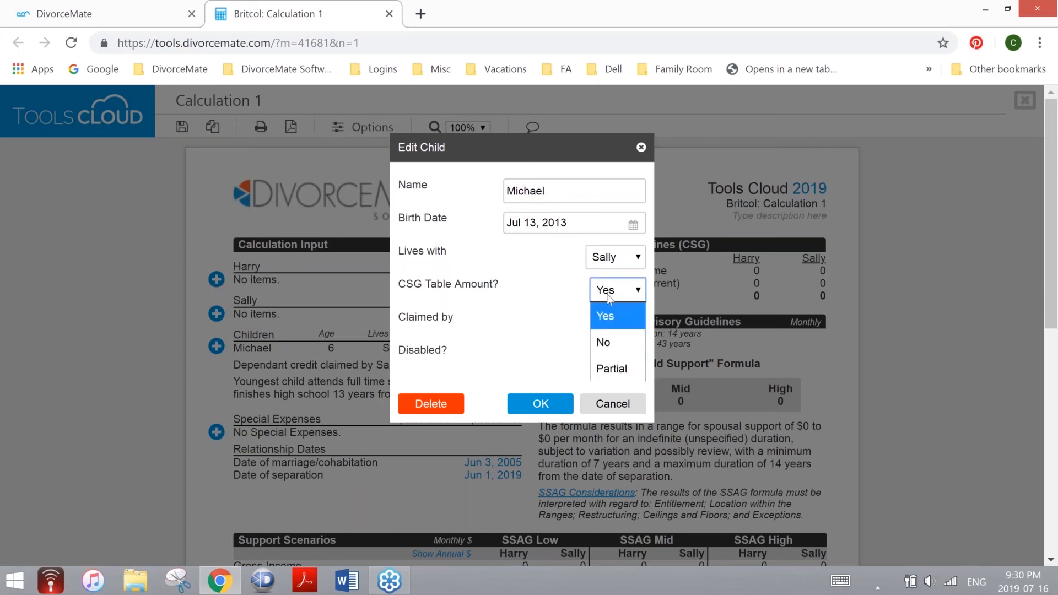
pyautogui.click(616, 369)
pyautogui.click(622, 309)
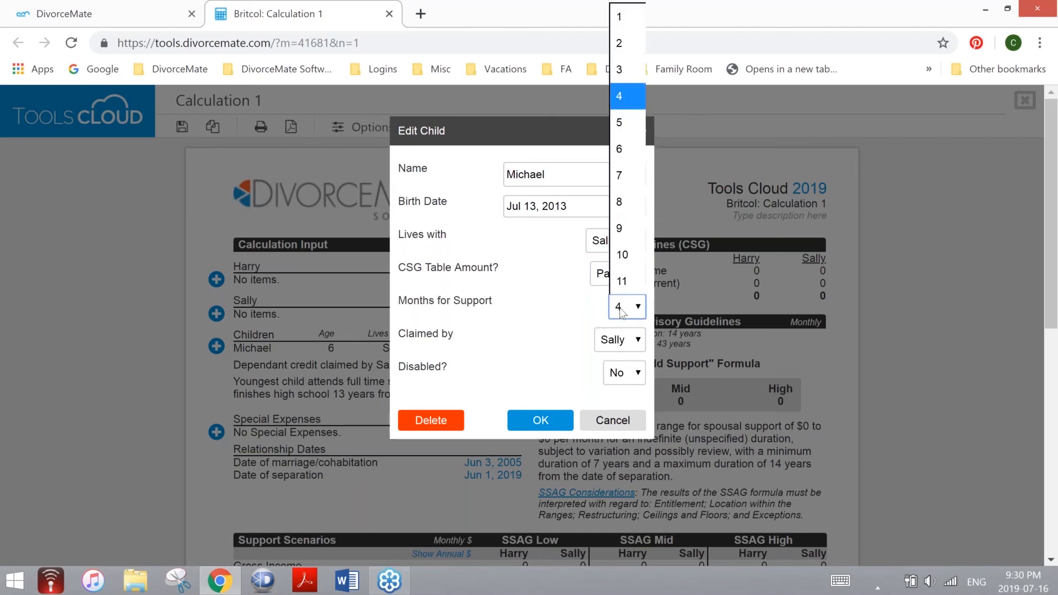
pyautogui.click(622, 310)
pyautogui.click(625, 275)
pyautogui.click(616, 298)
# Examine the child's options for who claims the child and for disability, and accept the child's details.
pyautogui.click(621, 325)
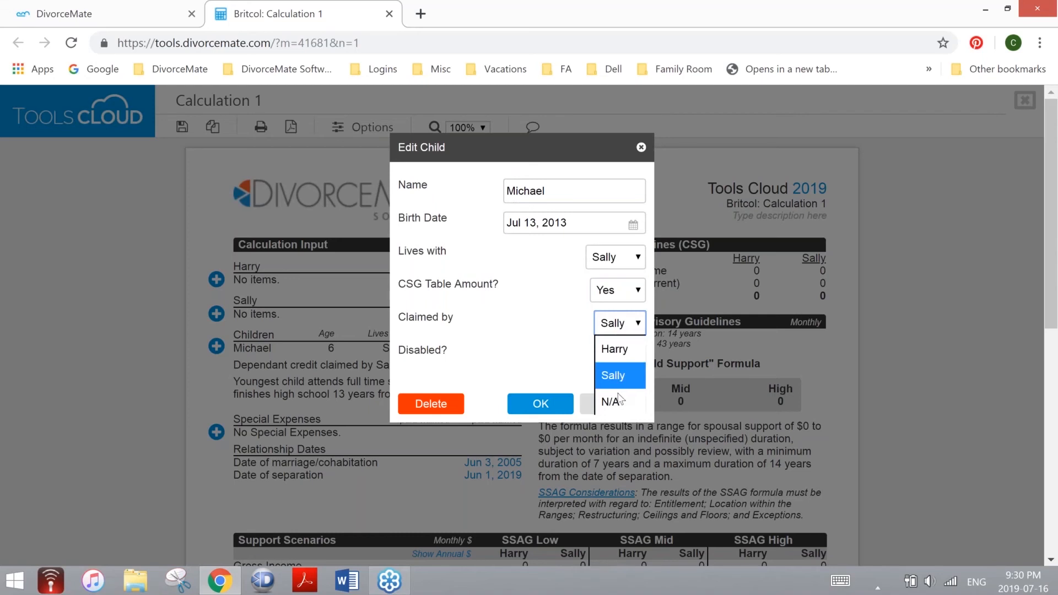
pyautogui.click(626, 329)
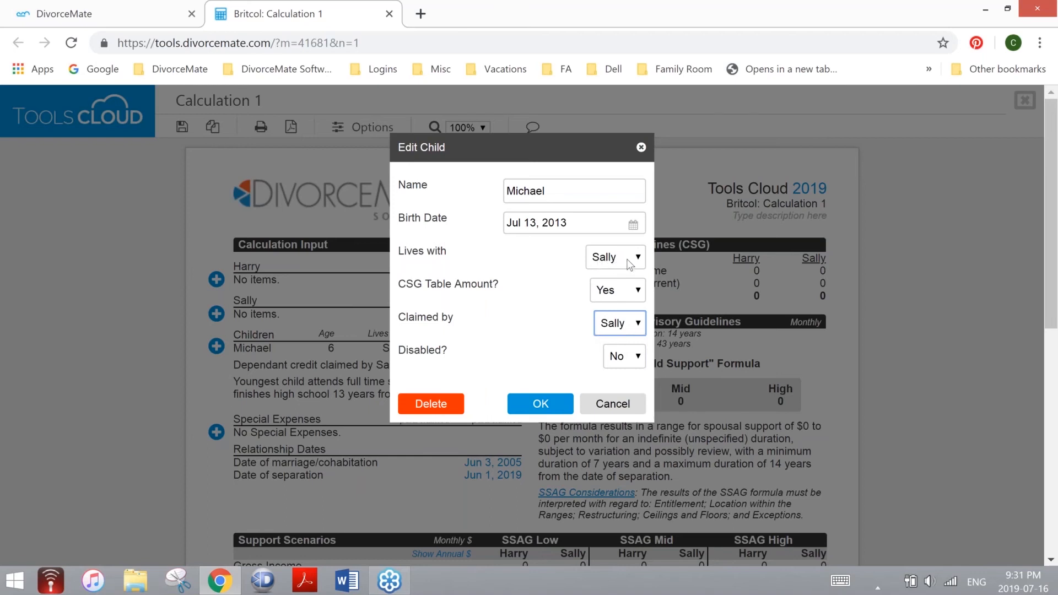
pyautogui.click(623, 356)
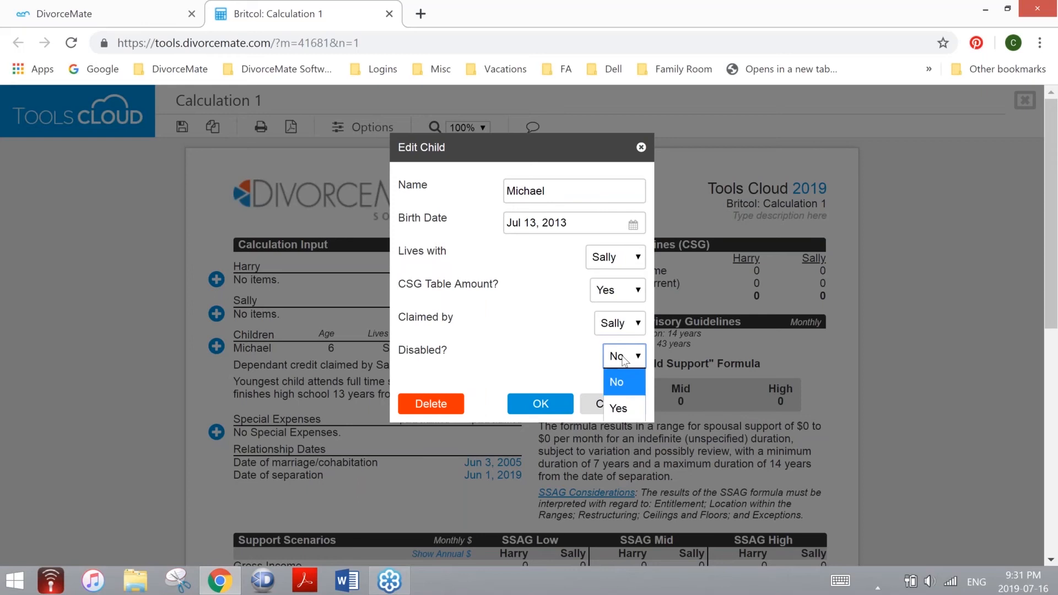
pyautogui.click(624, 359)
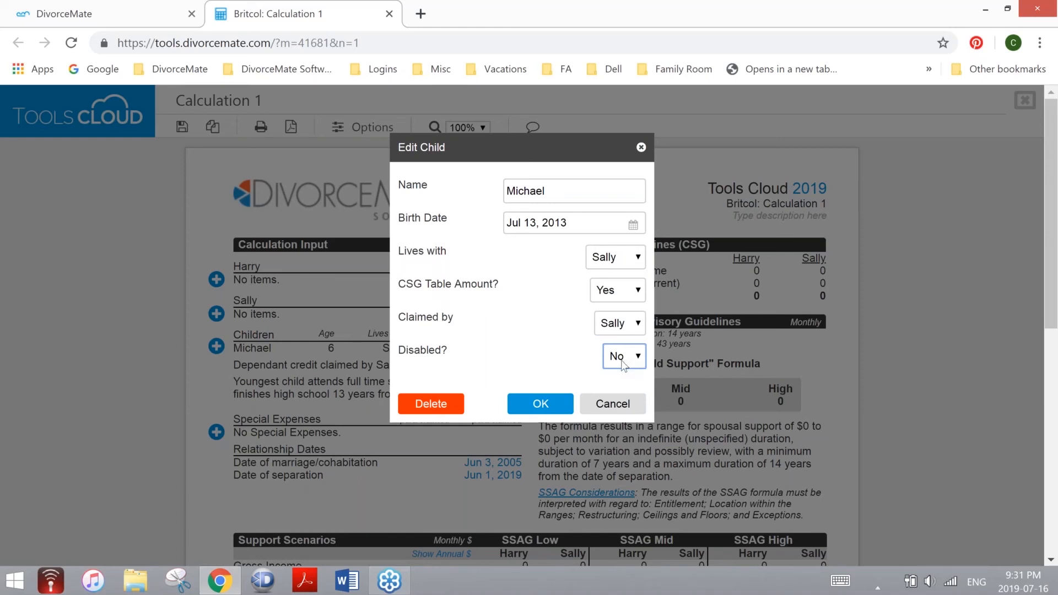
pyautogui.click(540, 409)
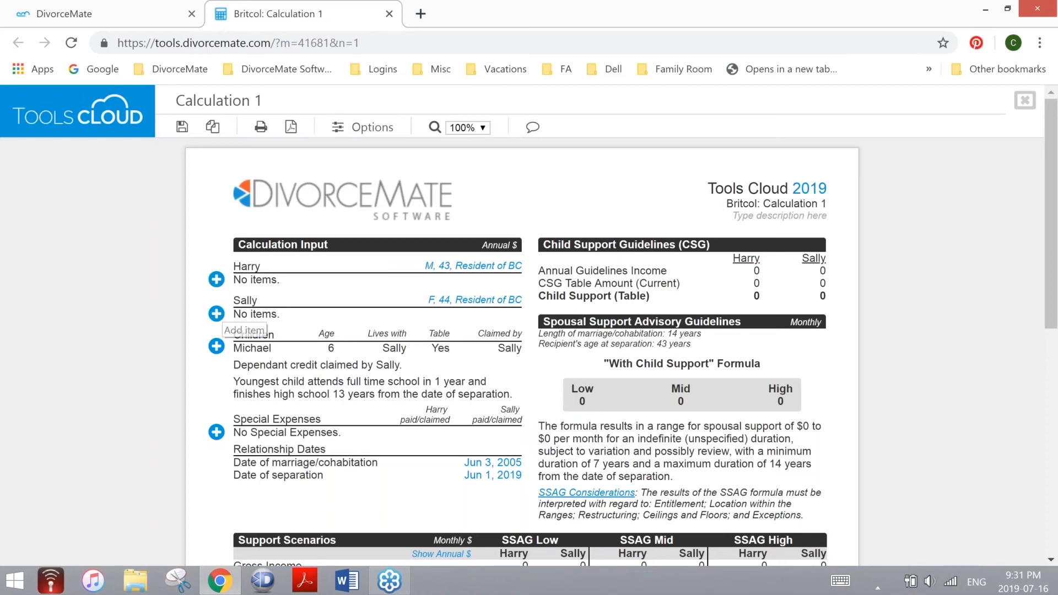
# Examine the Income, Adjustments to Income (CSG) and Tax Deductions categories available when adding an item for the first party.
pyautogui.click(219, 281)
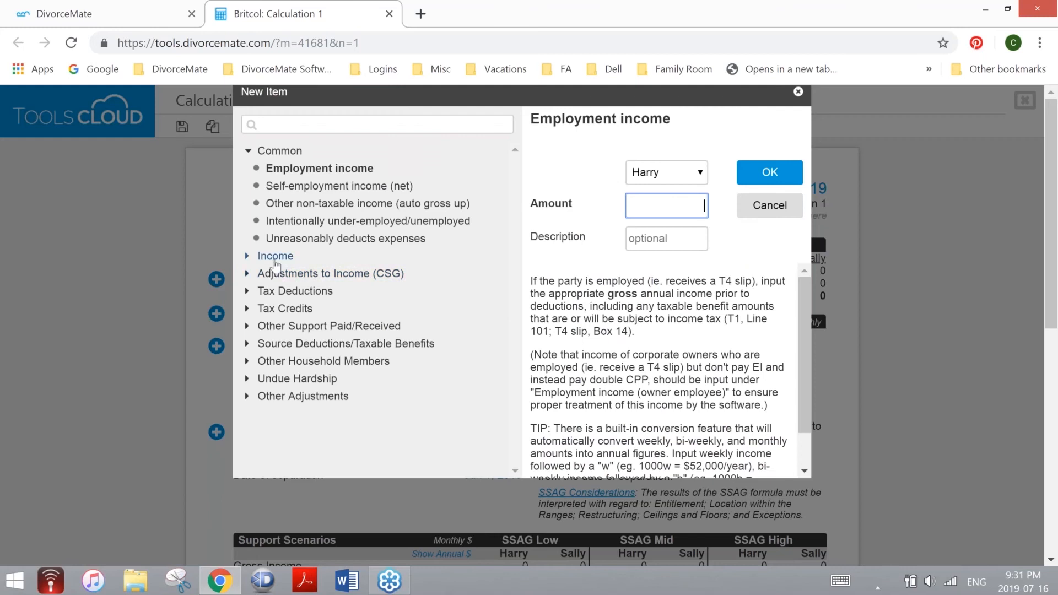
pyautogui.click(275, 258)
pyautogui.scroll(-6, 292, 287)
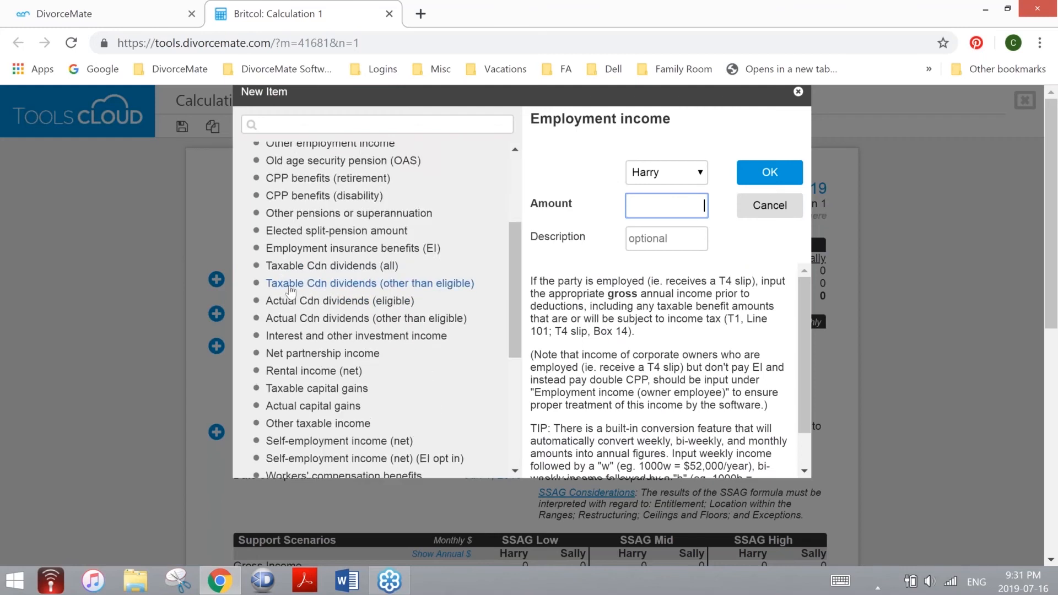
pyautogui.scroll(-3, 294, 296)
pyautogui.click(296, 345)
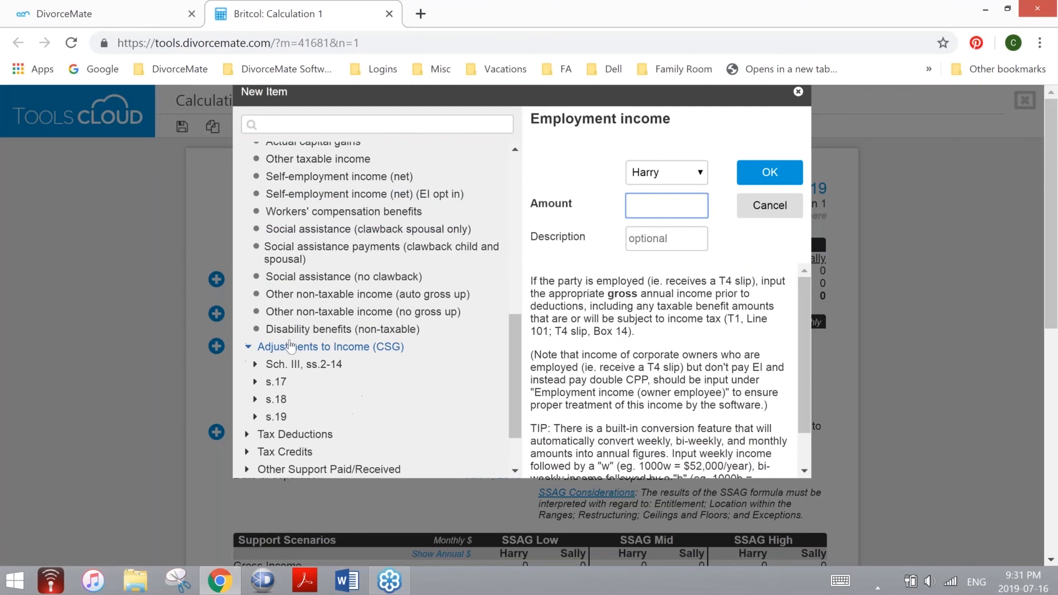
pyautogui.scroll(-2, 295, 345)
pyautogui.click(289, 364)
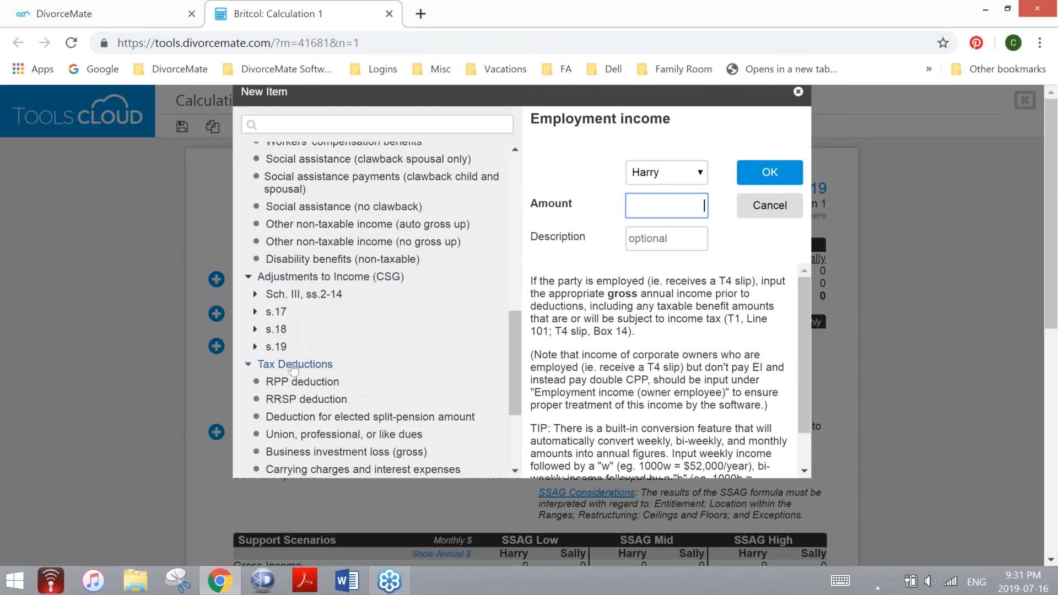
pyautogui.scroll(10, 323, 348)
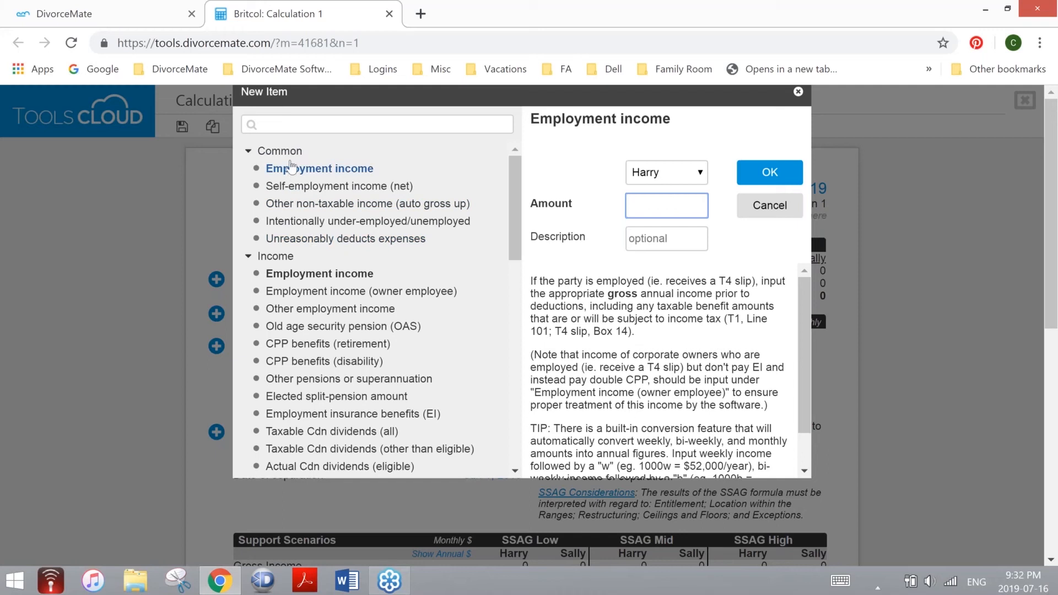
# Add employment income of 100000 for the first party with the description "full time".
pyautogui.click(280, 124)
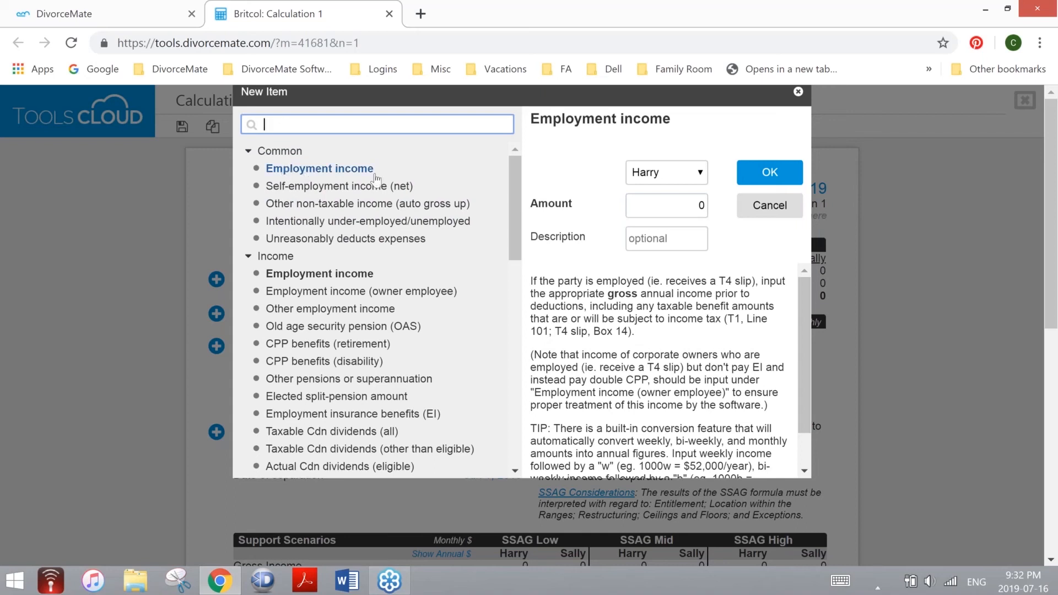
pyautogui.click(696, 205)
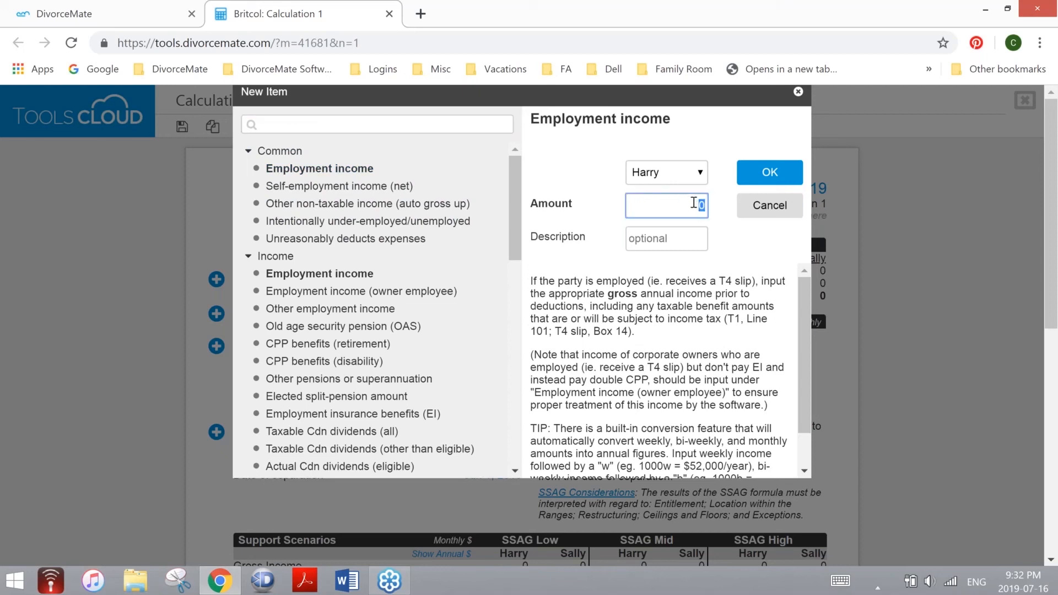
pyautogui.scroll(-1, 640, 292)
pyautogui.scroll(1, 606, 406)
pyautogui.write('100000')
pyautogui.click(638, 240)
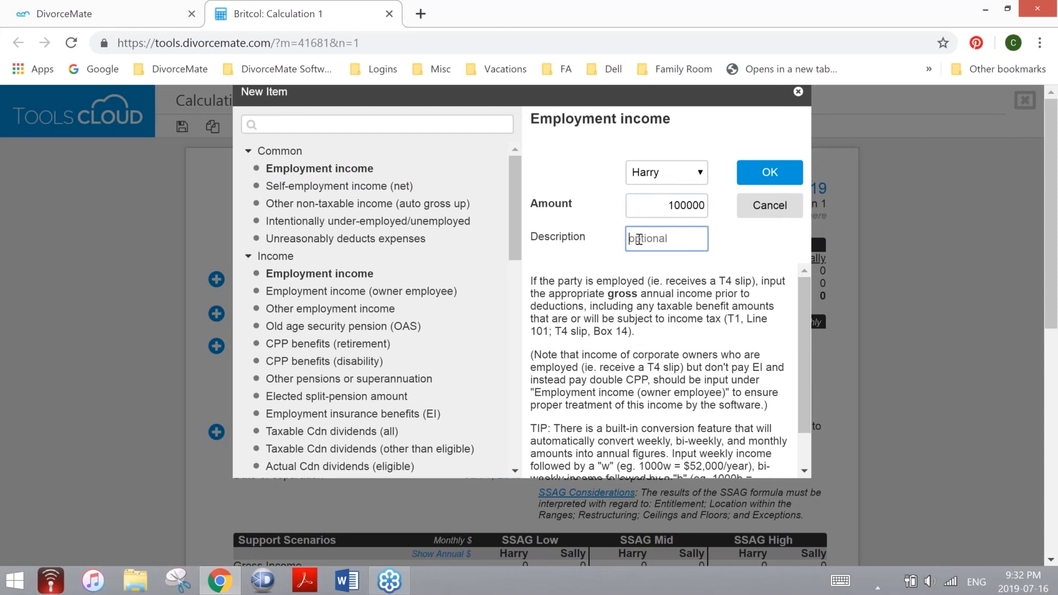
pyautogui.write('full time')
pyautogui.click(767, 180)
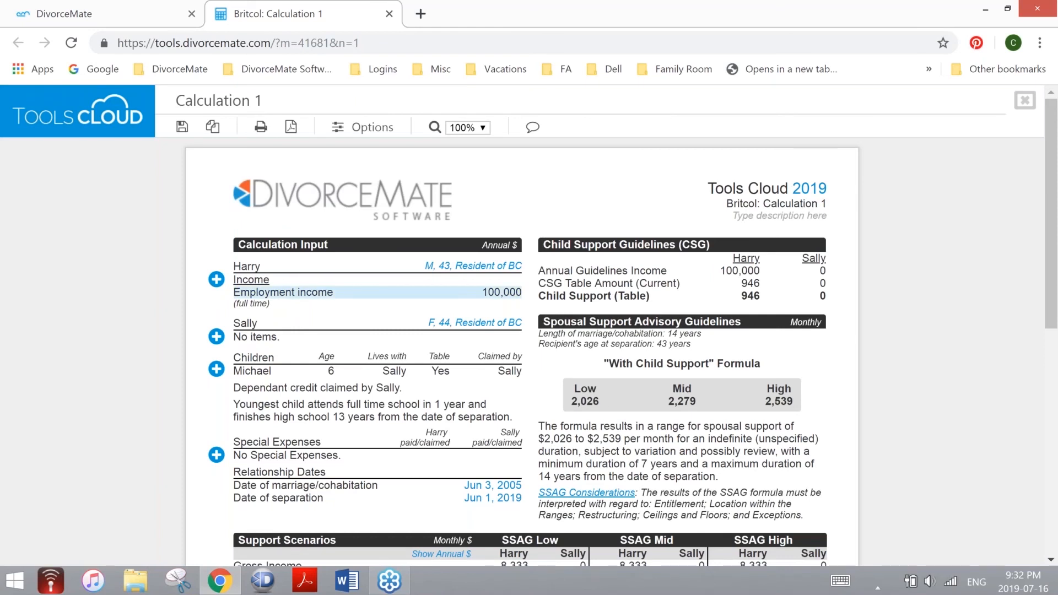
# Search the items for "union" and add union, professional, or like dues of 1000 for the first party.
pyautogui.click(216, 279)
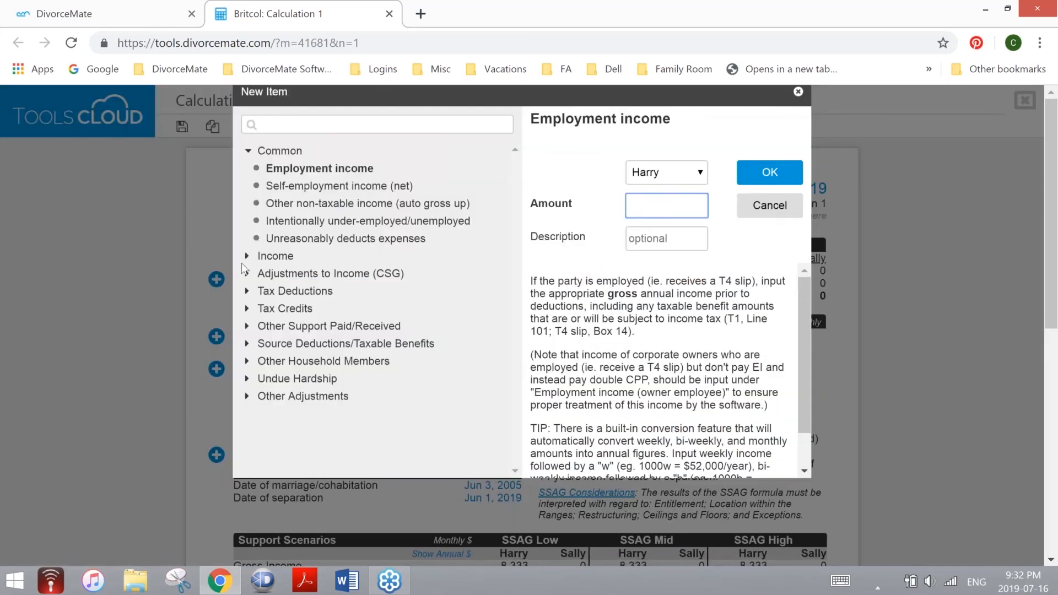
pyautogui.click(282, 125)
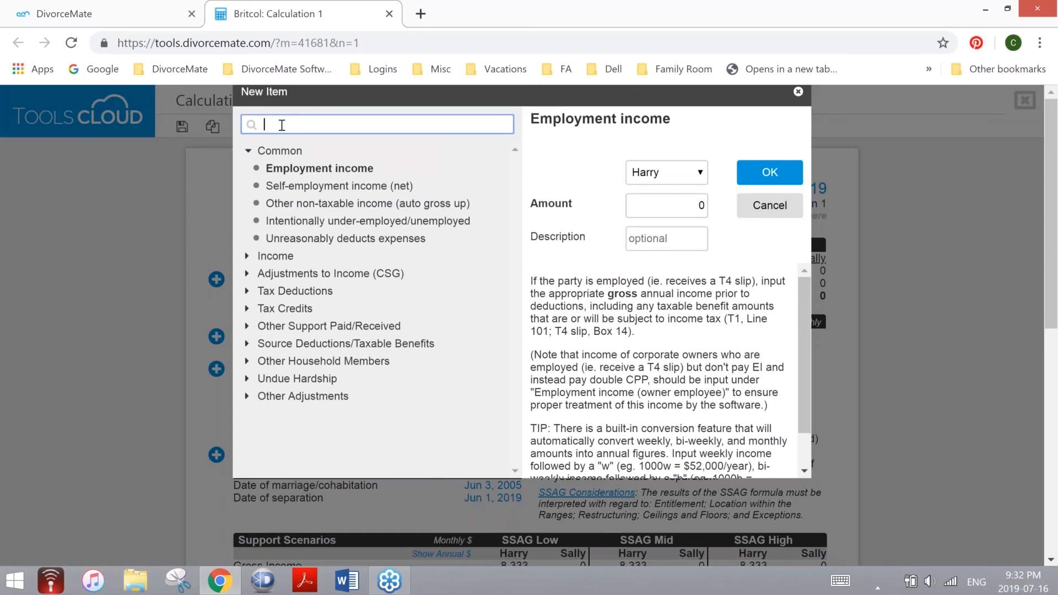
pyautogui.write('union')
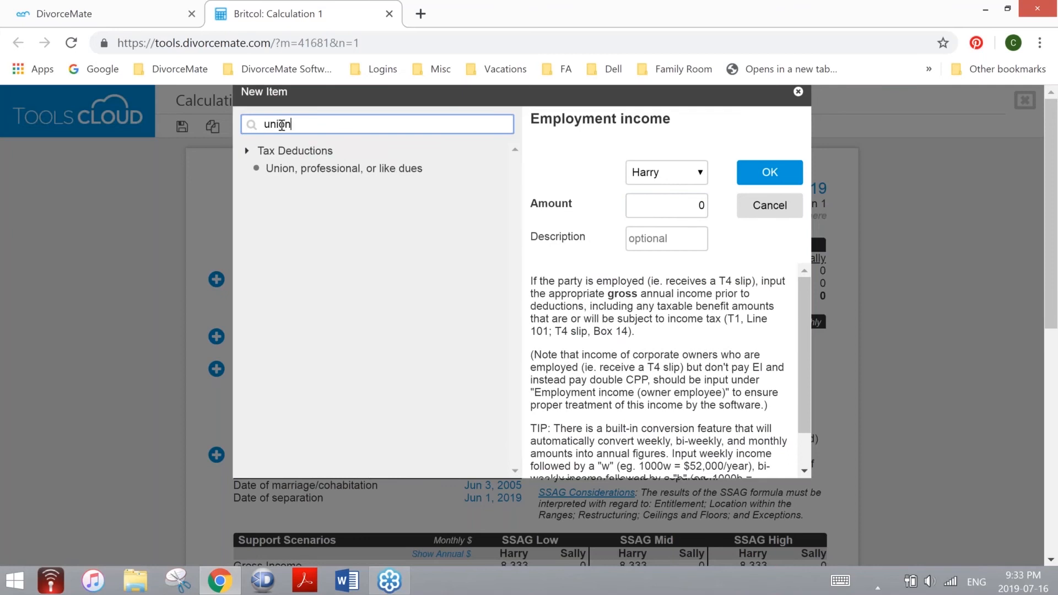
pyautogui.click(291, 170)
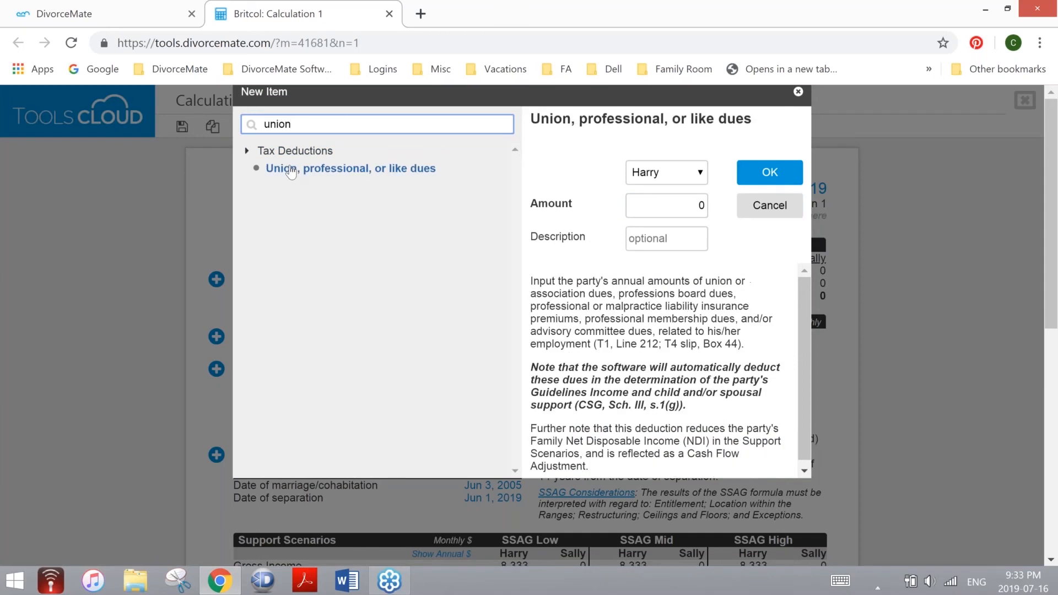
pyautogui.click(683, 207)
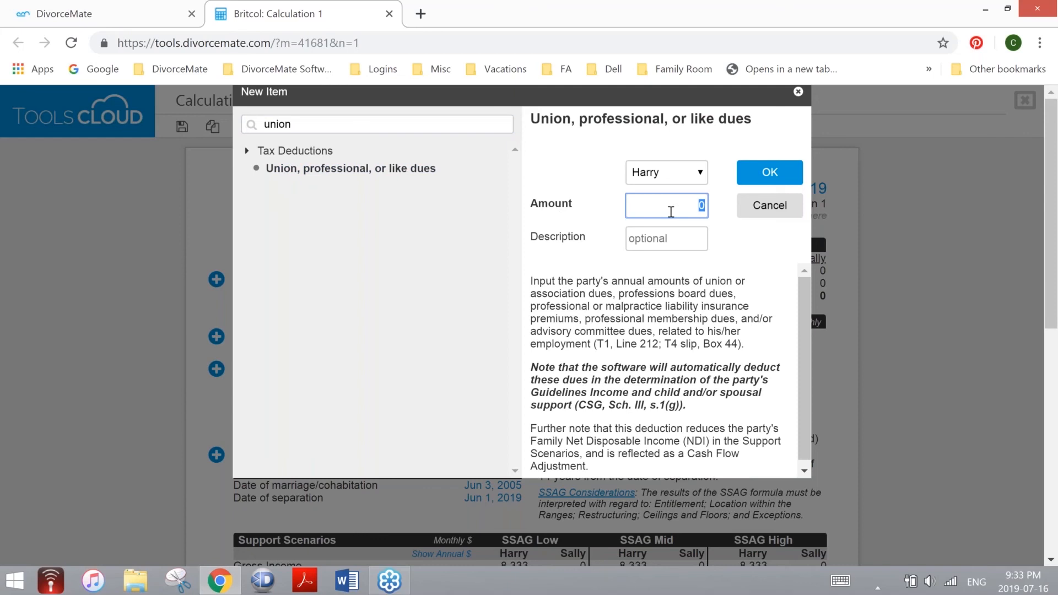
pyautogui.write('1000')
pyautogui.click(768, 172)
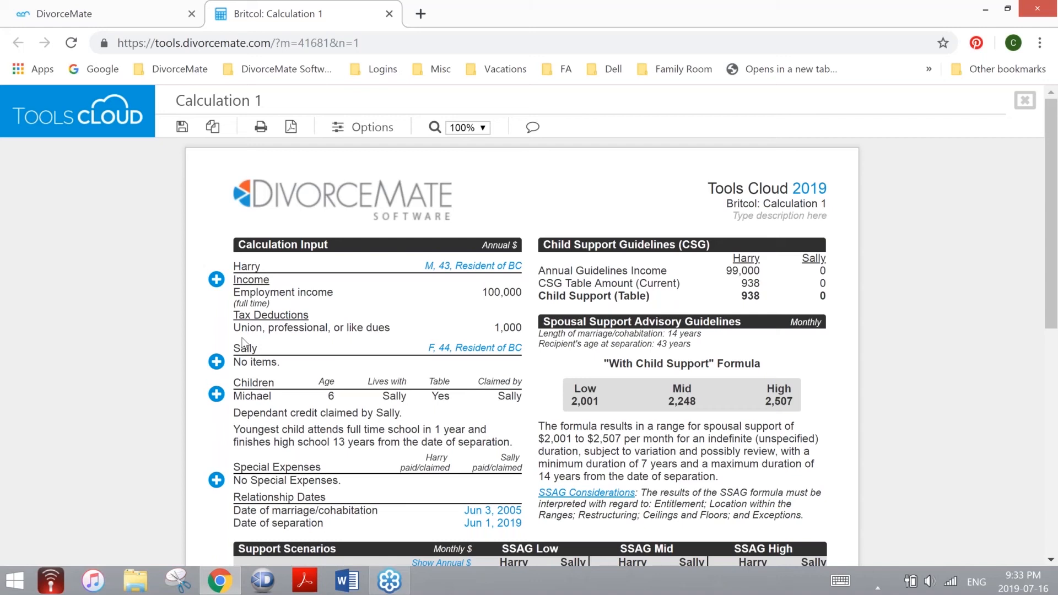
# Find self-employment income (net) among the items and add it for the second party with an amount of 20000.
pyautogui.click(217, 362)
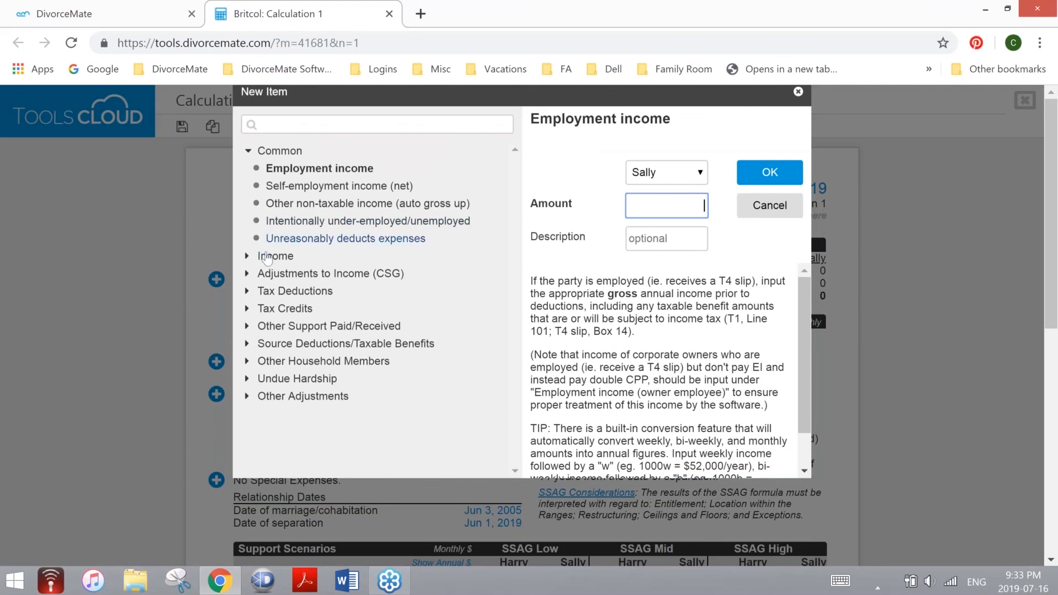
pyautogui.click(268, 257)
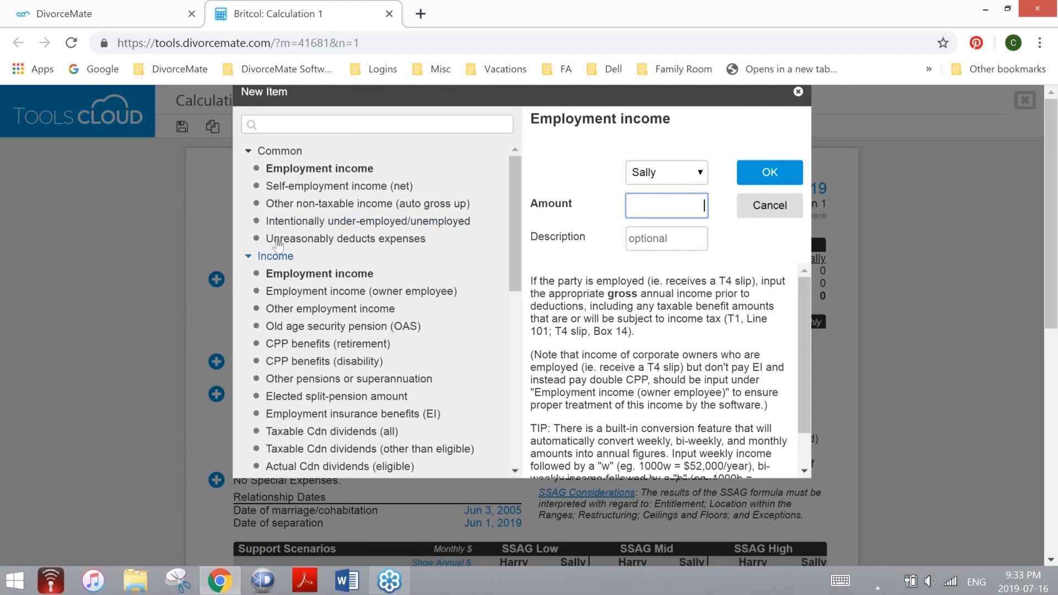
pyautogui.click(298, 189)
pyautogui.click(291, 123)
pyautogui.write('self')
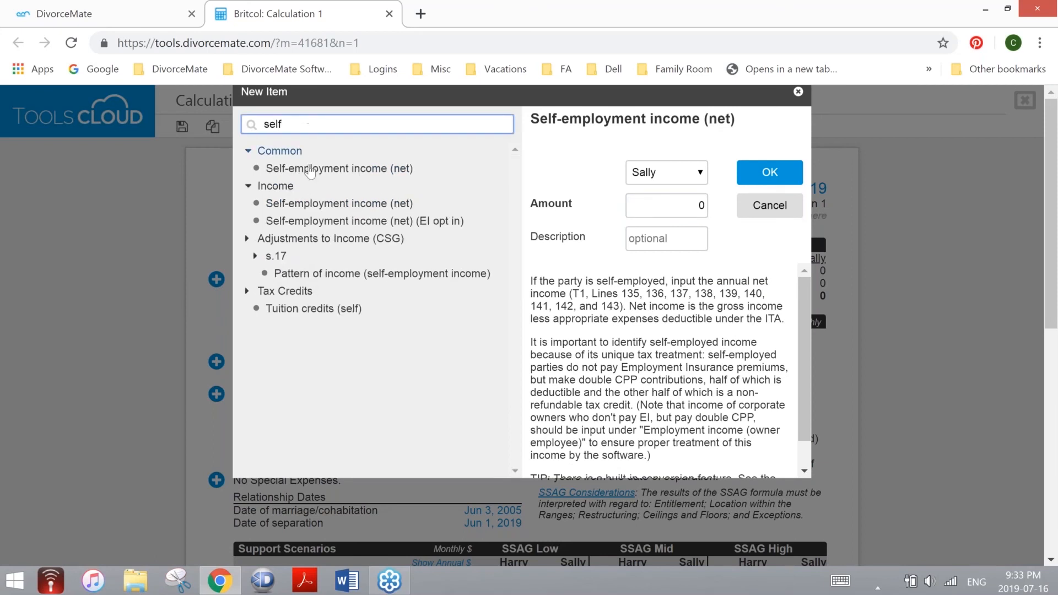
pyautogui.click(651, 210)
pyautogui.write('20000')
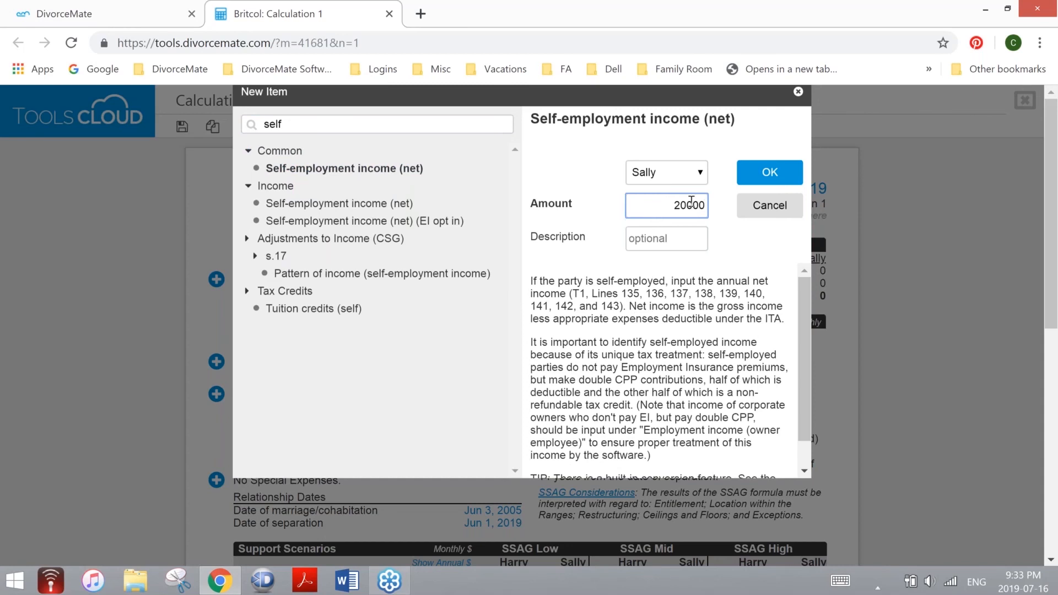
pyautogui.click(771, 171)
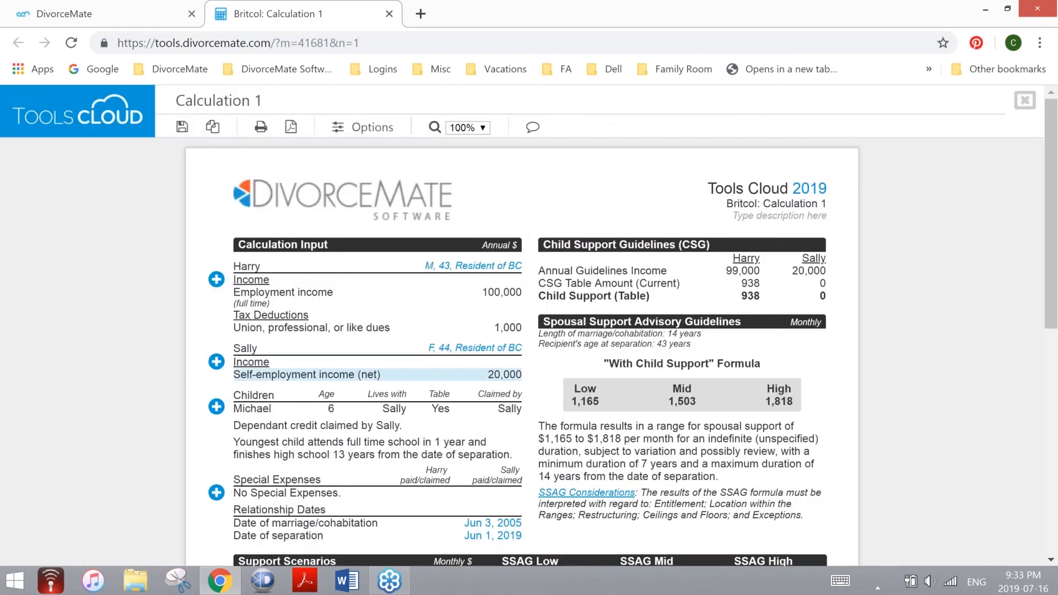
# Start a new special expense, review the expense types, and keep Child care as the type for the existing child.
pyautogui.scroll(-1, 255, 469)
pyautogui.scroll(-2, 255, 469)
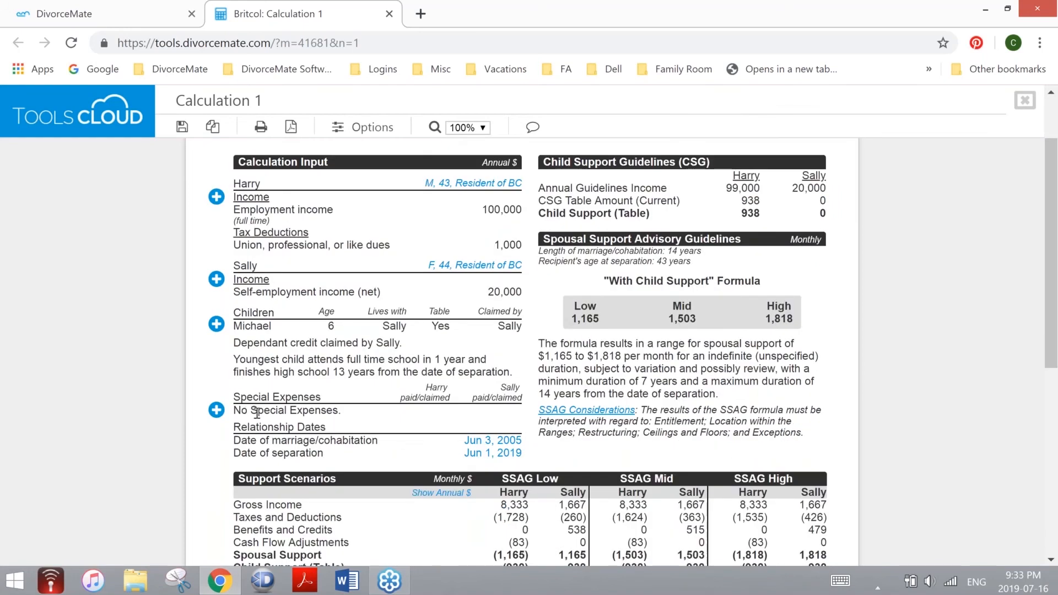
pyautogui.click(216, 411)
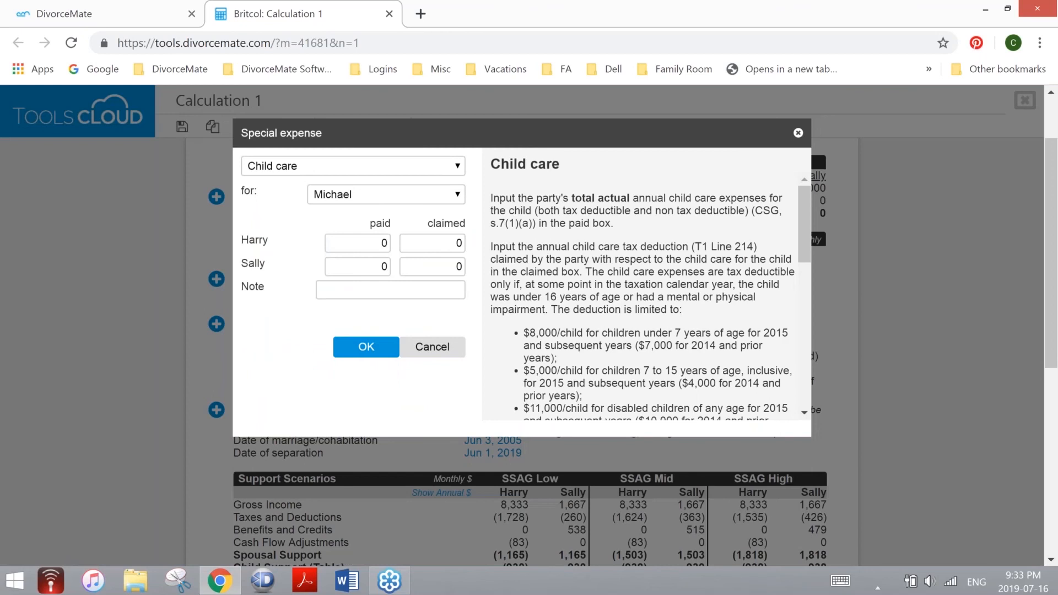
pyautogui.click(458, 167)
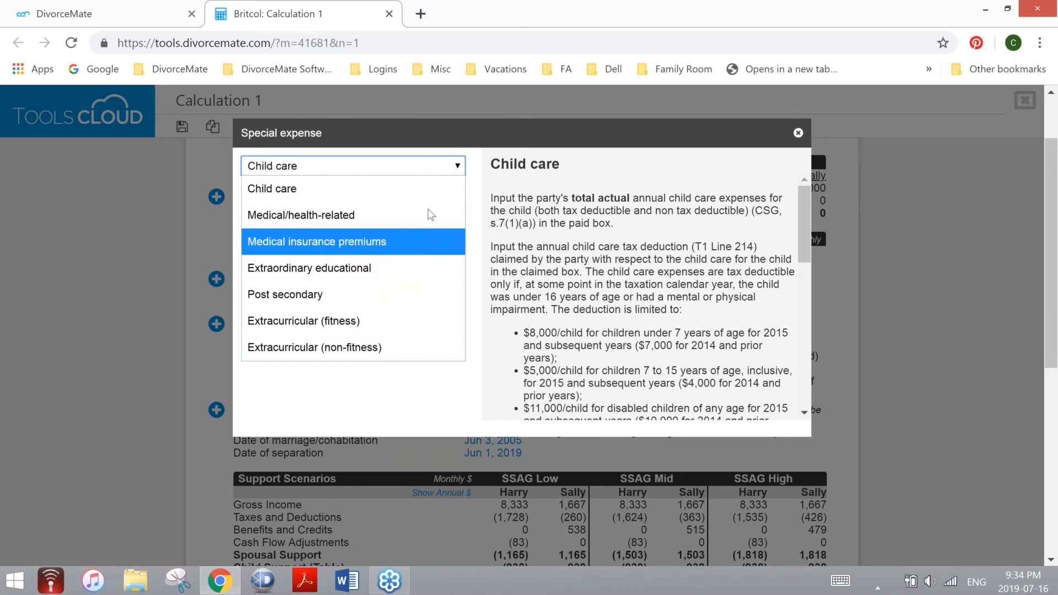
pyautogui.click(429, 193)
pyautogui.click(459, 197)
pyautogui.click(456, 216)
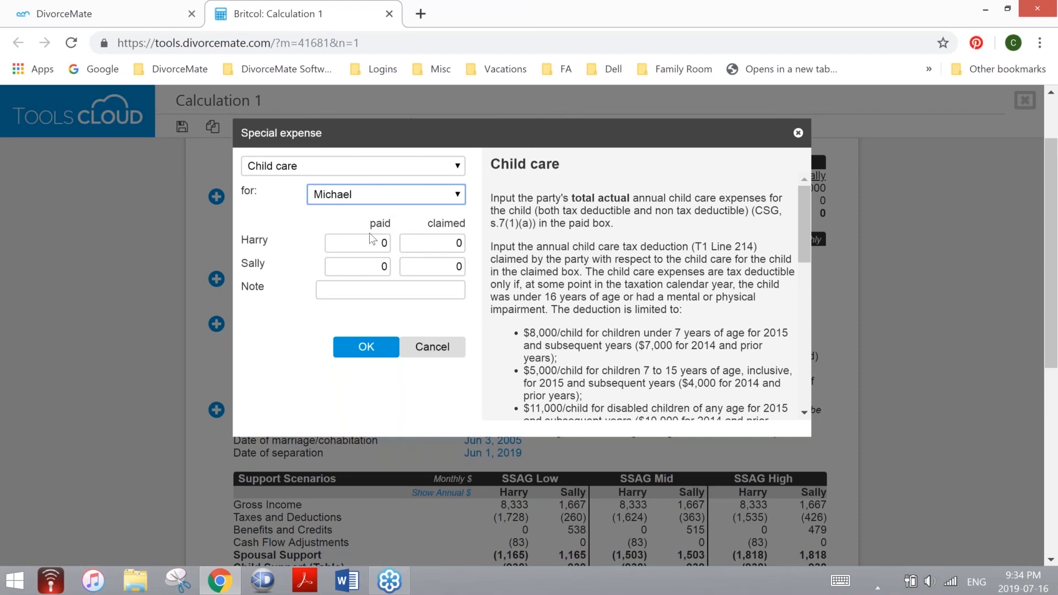
# Set the second party's child care expense to 10000 paid and 8000 claimed, and accept the special expense.
pyautogui.click(379, 265)
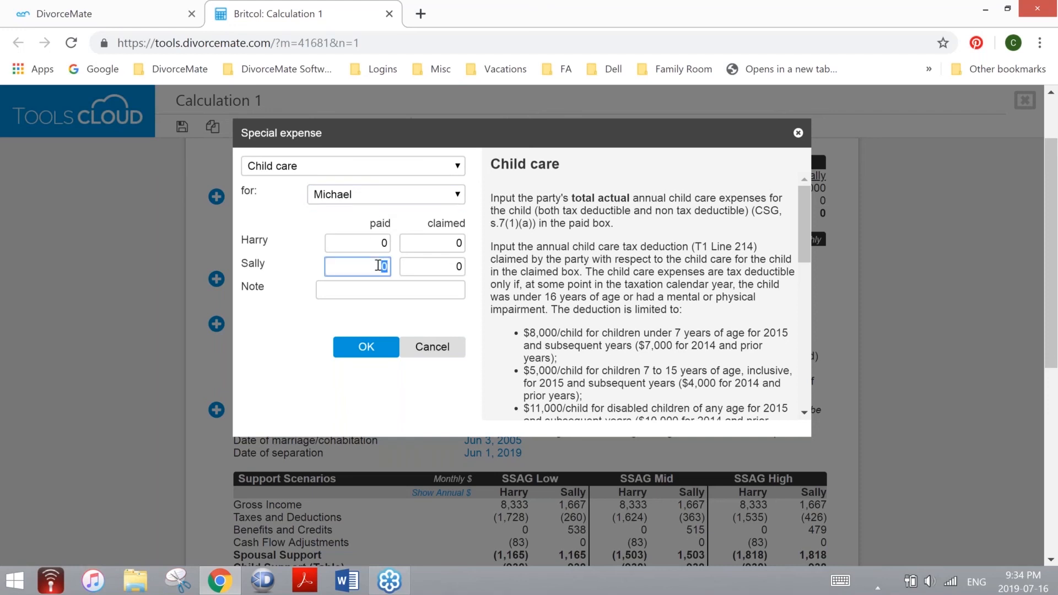
pyautogui.write('10000')
pyautogui.click(457, 265)
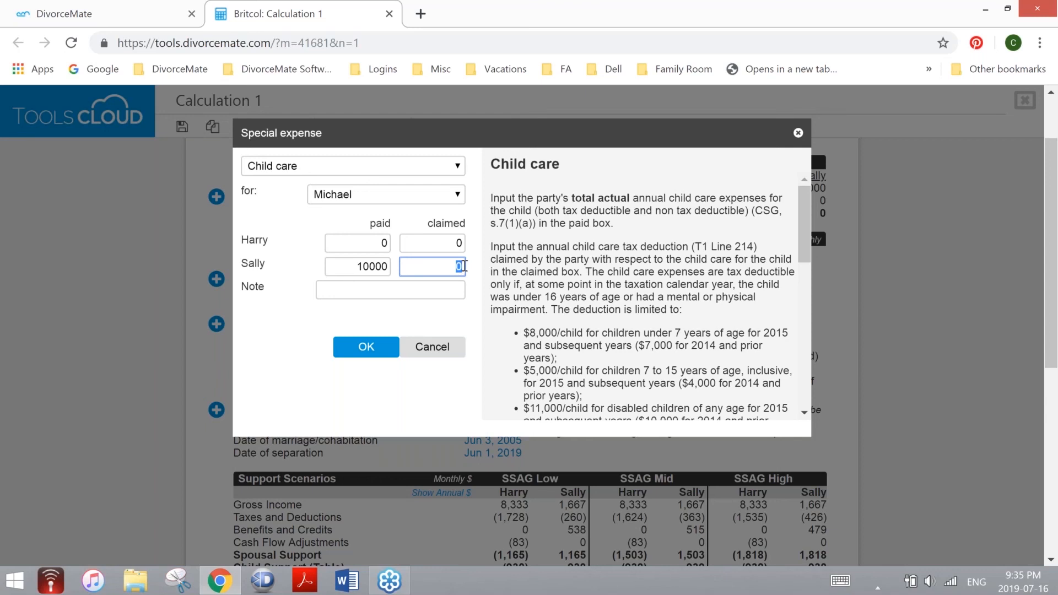
pyautogui.write('8000')
pyautogui.click(366, 346)
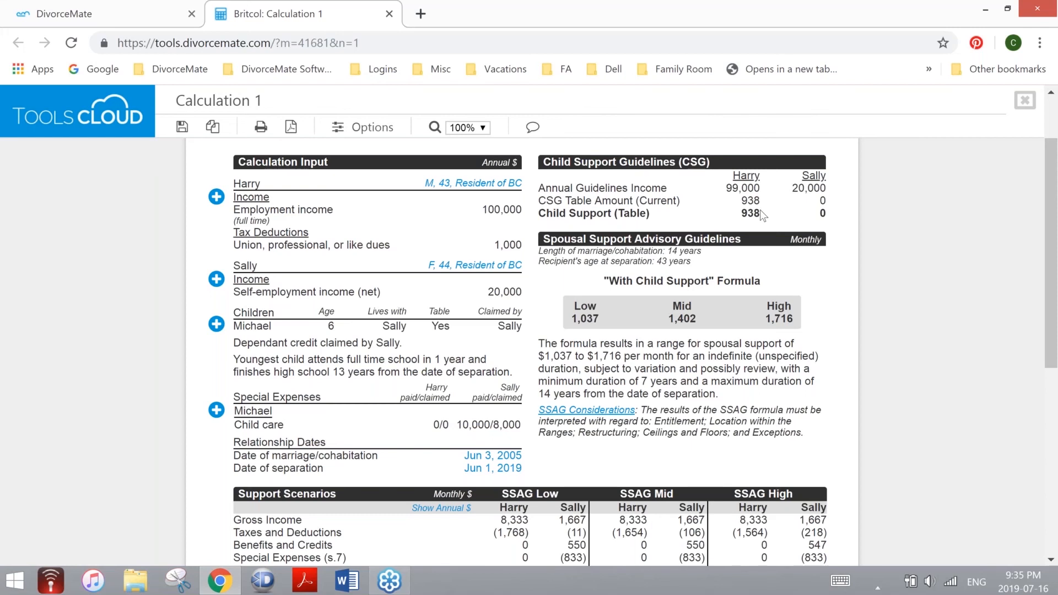
# Review the spousal support range and the support scenarios, viewing the scenarios in annual amounts and returning them to monthly.
pyautogui.scroll(-3, 760, 215)
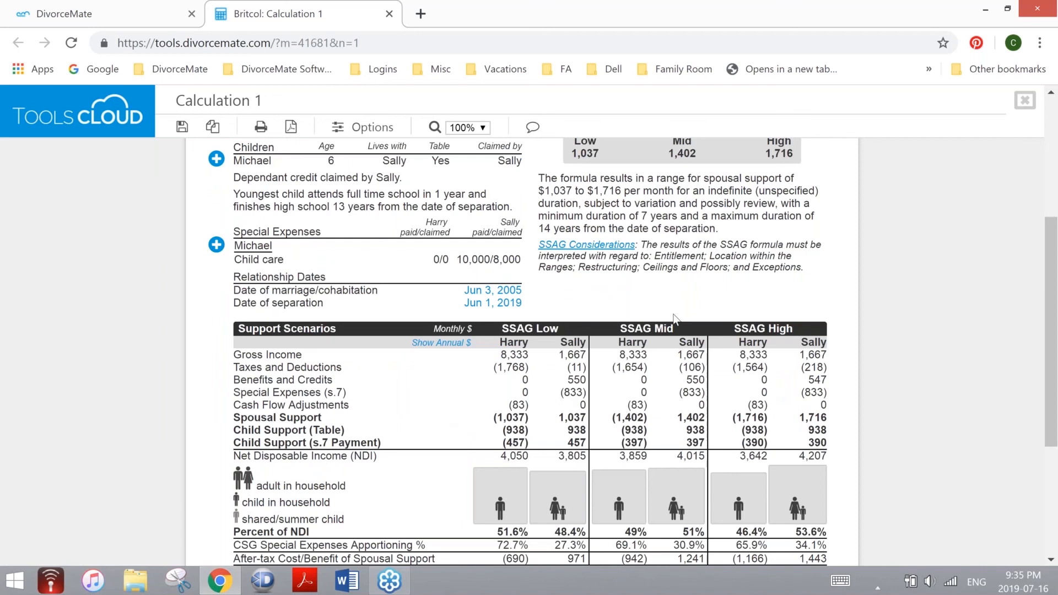
pyautogui.scroll(2, 780, 250)
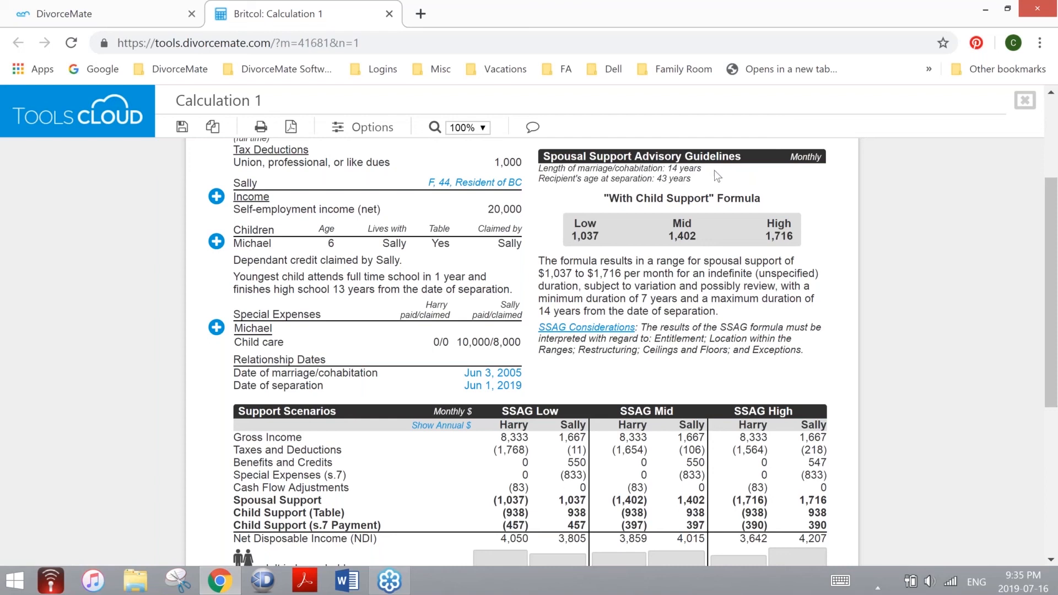
pyautogui.scroll(-2, 715, 181)
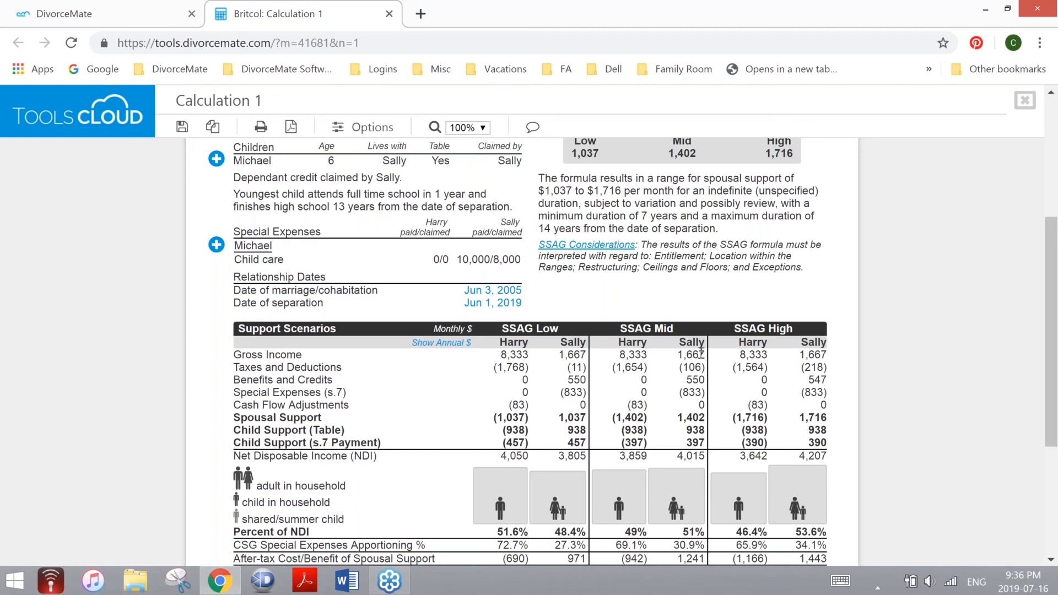
pyautogui.click(446, 345)
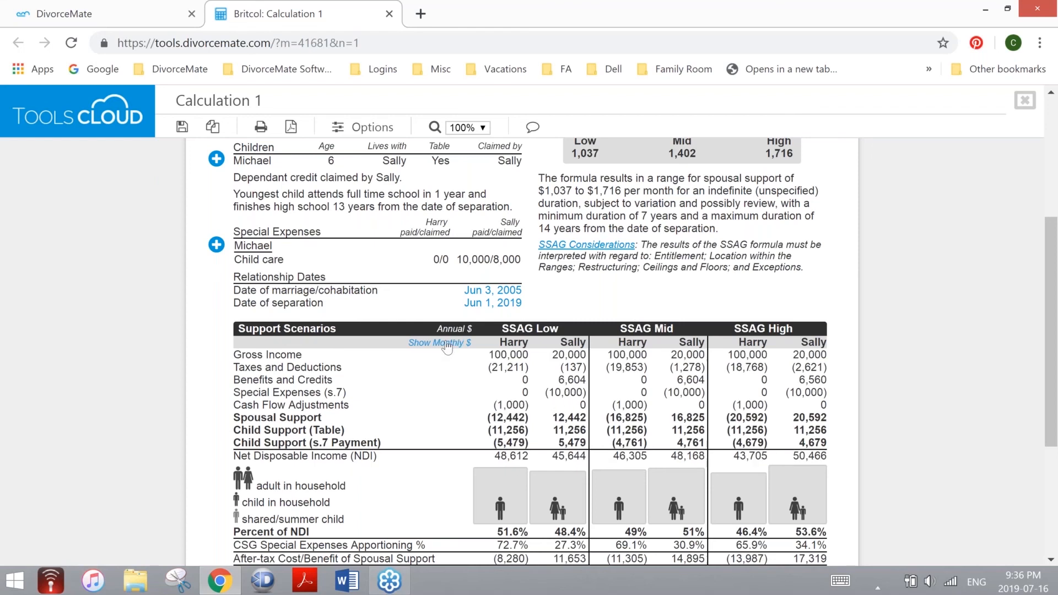
pyautogui.click(446, 345)
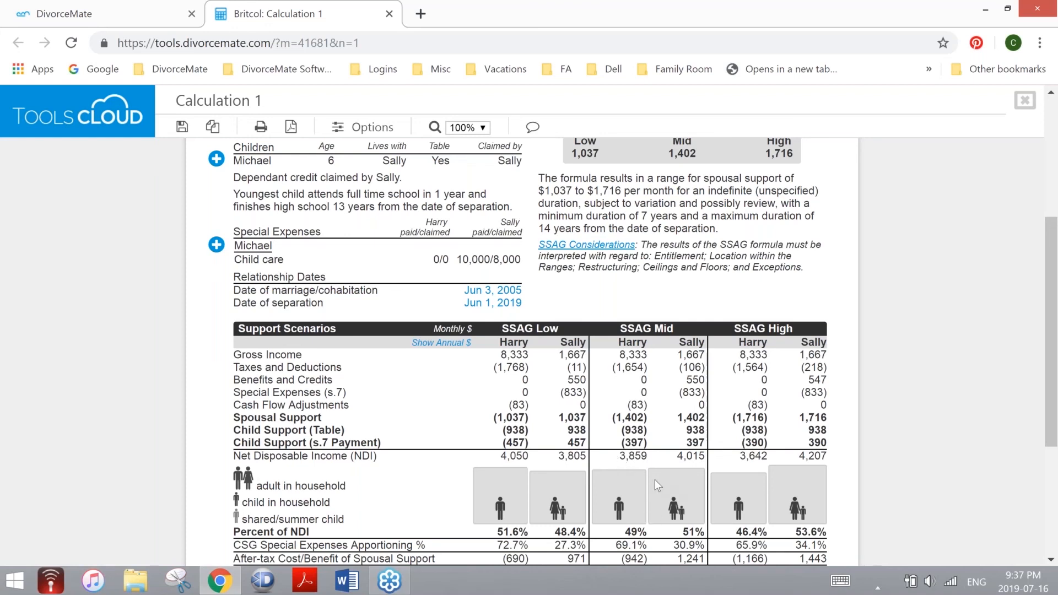
# Show the calculation details below the support scenarios and examine the child support and SSAG calculations.
pyautogui.scroll(-2, 654, 479)
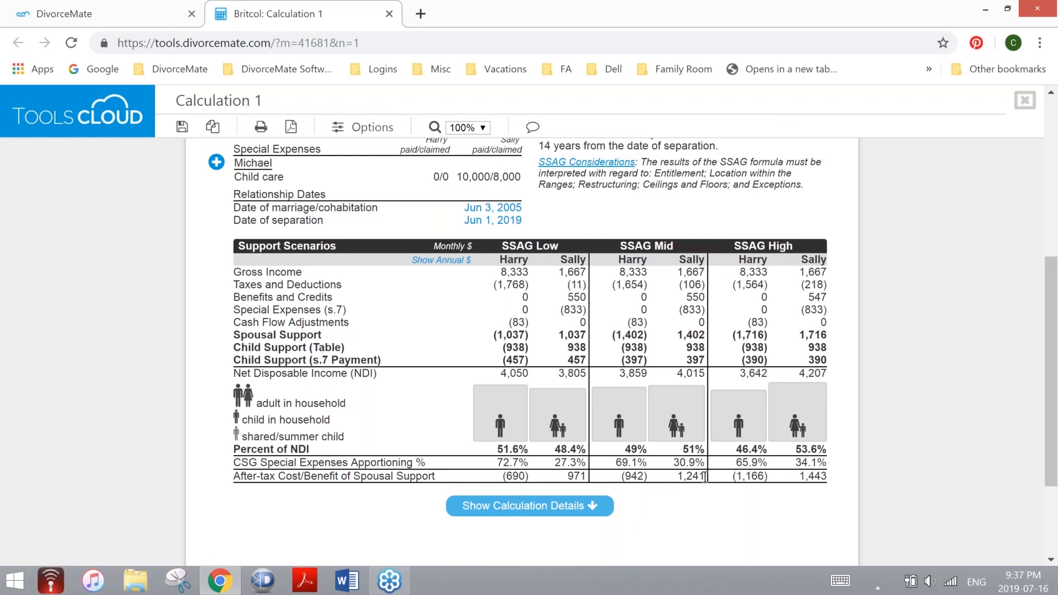
pyautogui.click(545, 507)
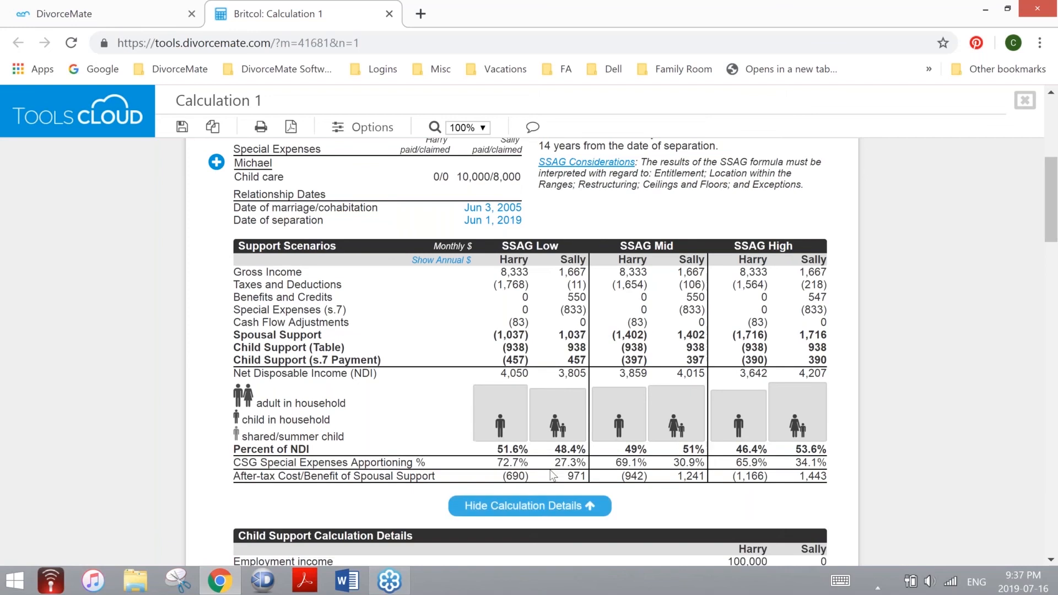
pyautogui.scroll(-8, 574, 405)
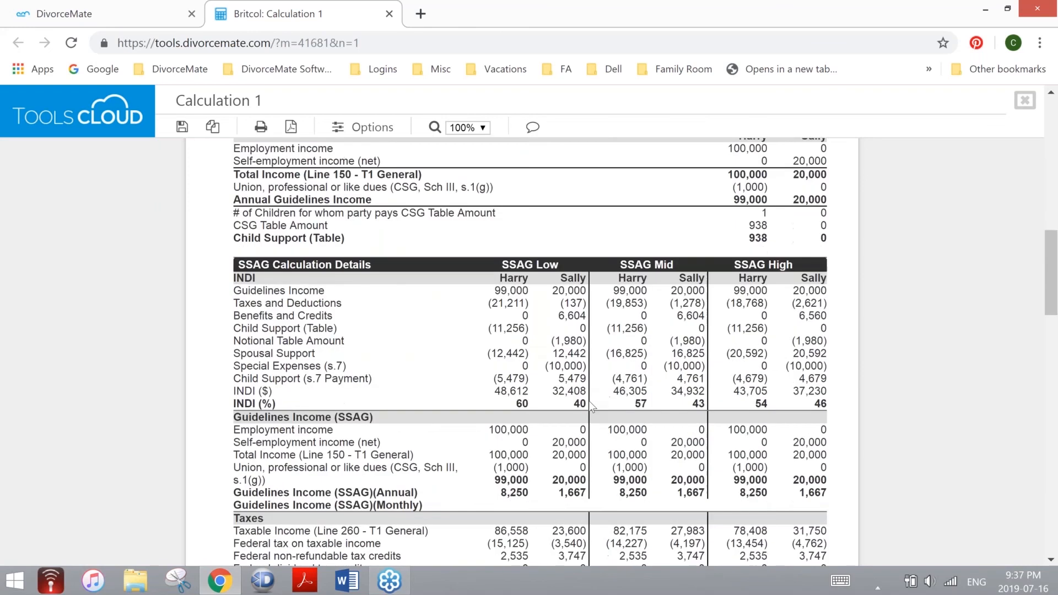
# Examine the SSAG income and tax breakdown in the calculation details, and return to the calculation's input summary.
pyautogui.scroll(-5, 593, 399)
pyautogui.scroll(6, 598, 398)
pyautogui.scroll(-6, 598, 397)
pyautogui.scroll(-1, 598, 396)
pyautogui.scroll(12, 604, 394)
pyautogui.scroll(10, 606, 398)
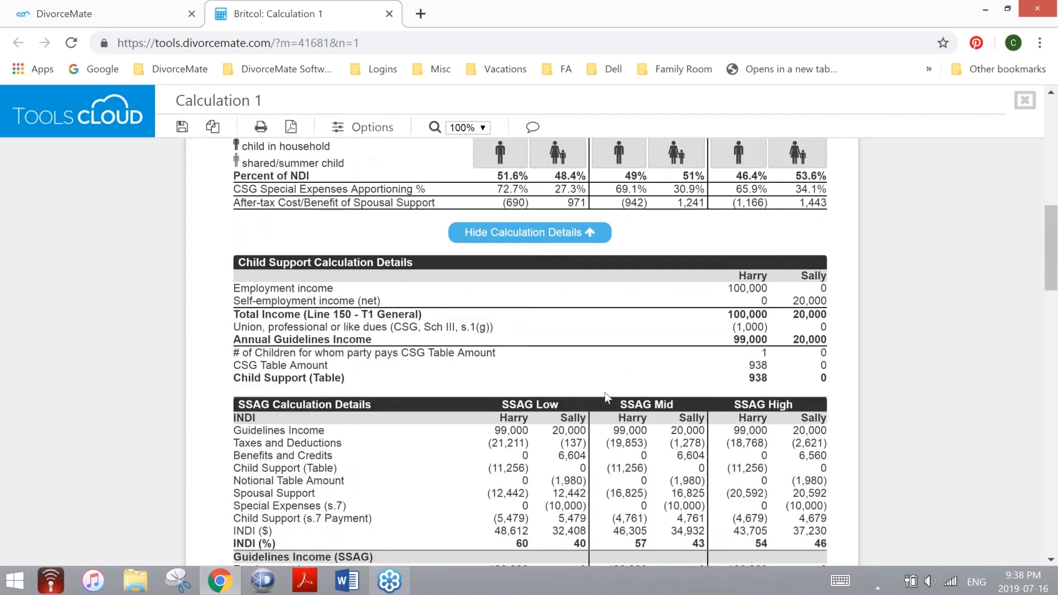
pyautogui.scroll(2, 243, 143)
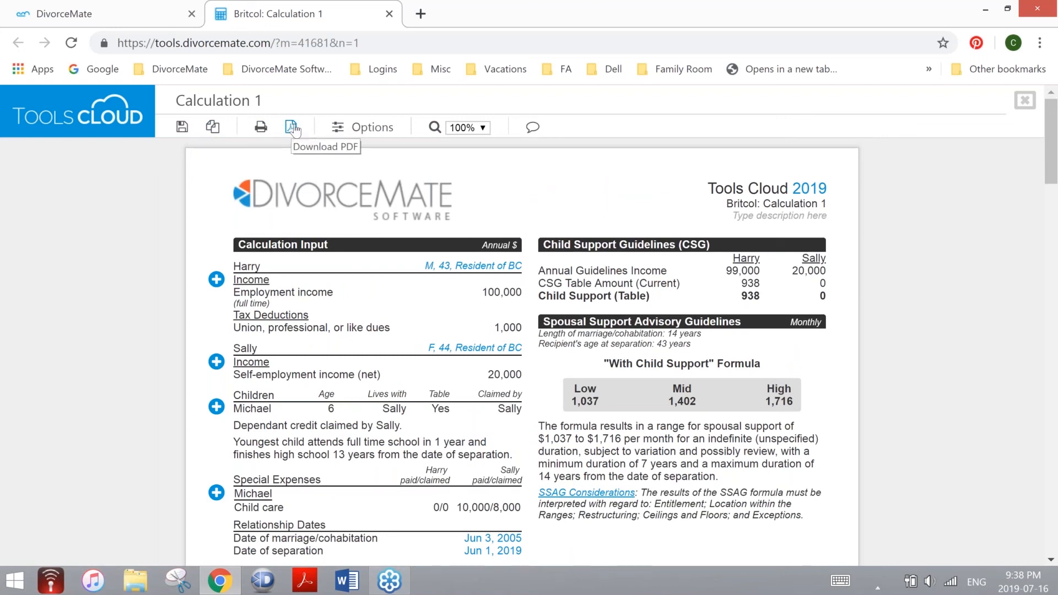
# Check the zoom setting of the calculation, and view the feedback form and close it without sending a message.
pyautogui.click(469, 128)
pyautogui.click(469, 127)
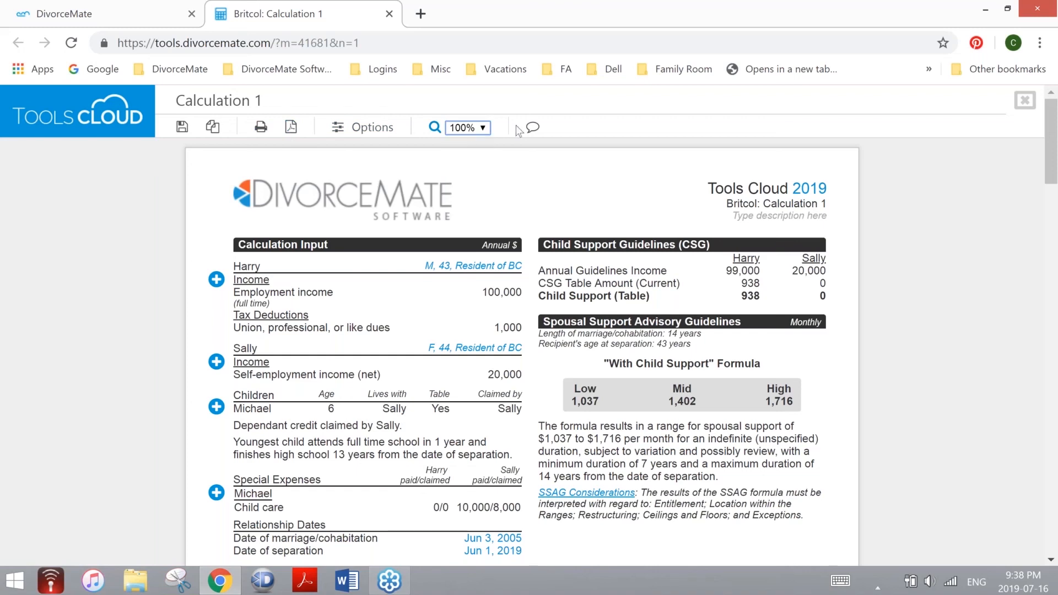
pyautogui.click(532, 129)
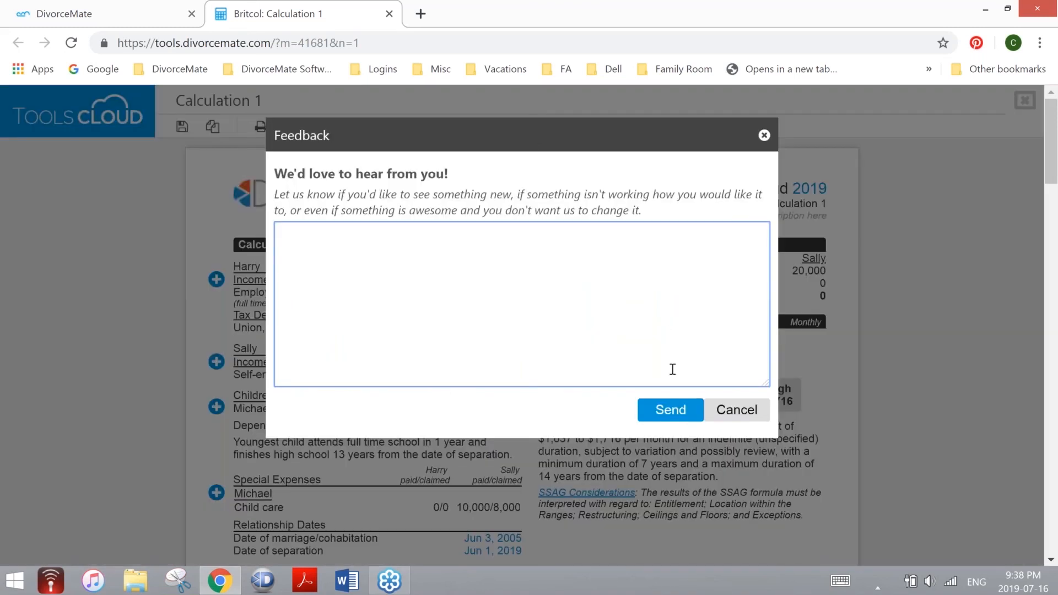
pyautogui.click(764, 136)
# Review every category of the calculation options, from General and Child Support to Restructuring and Child Support Info Form, and accept the options.
pyautogui.click(352, 127)
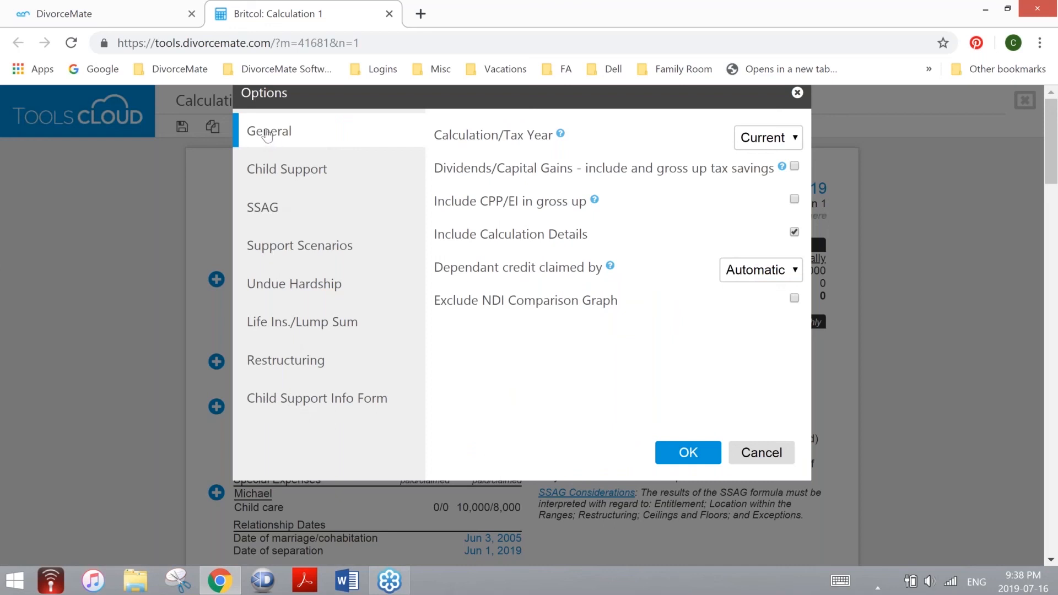
pyautogui.click(275, 172)
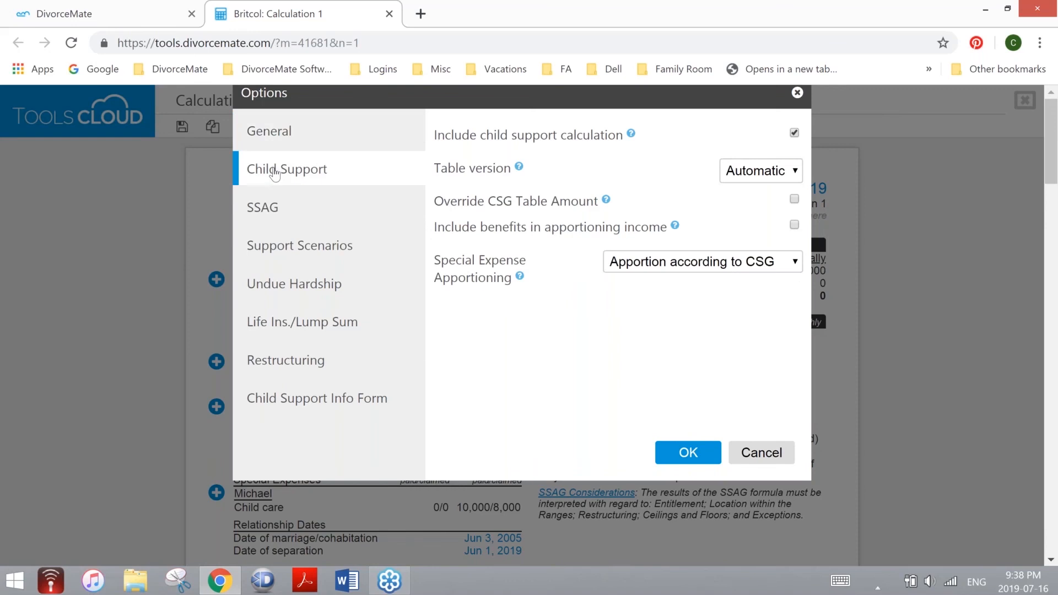
pyautogui.click(264, 212)
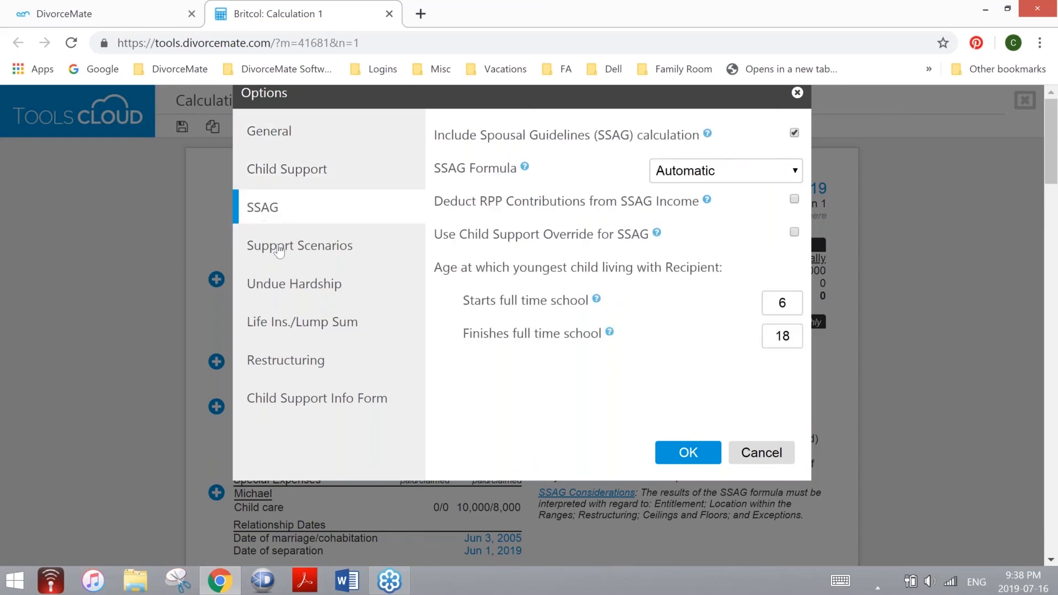
pyautogui.click(280, 252)
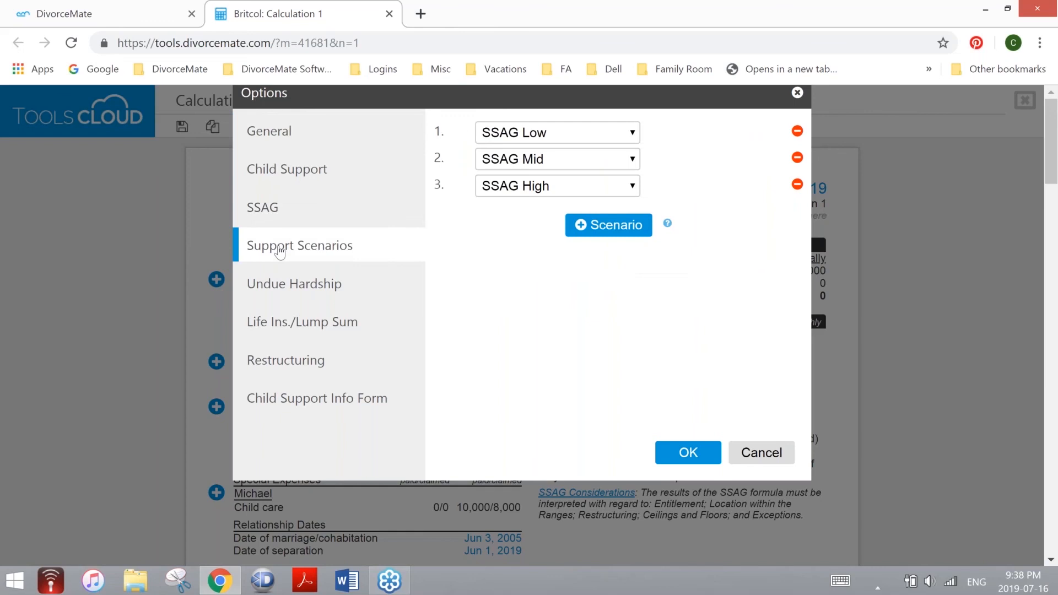
pyautogui.click(291, 288)
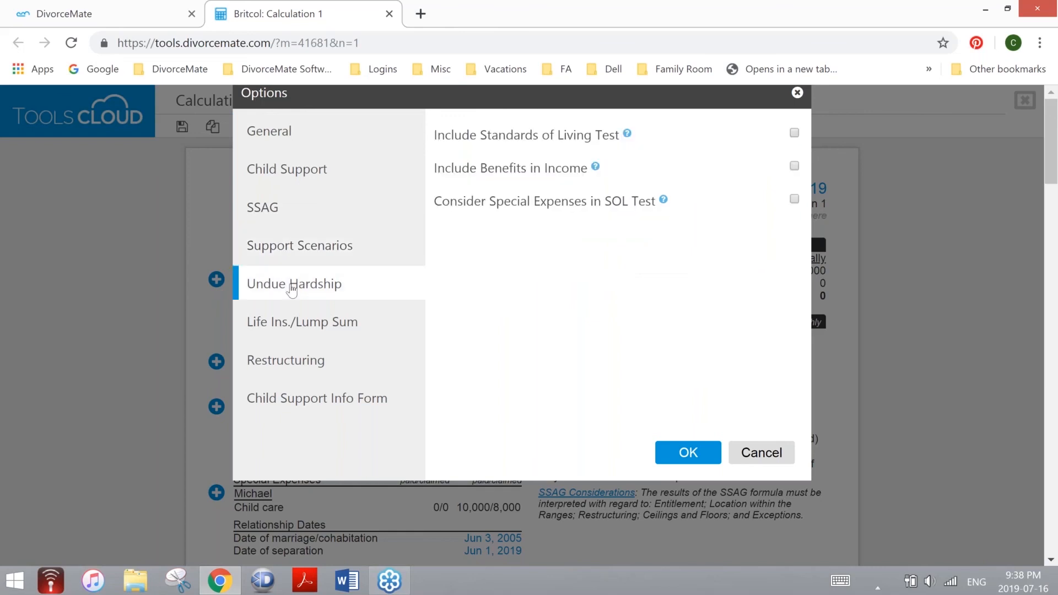
pyautogui.click(298, 327)
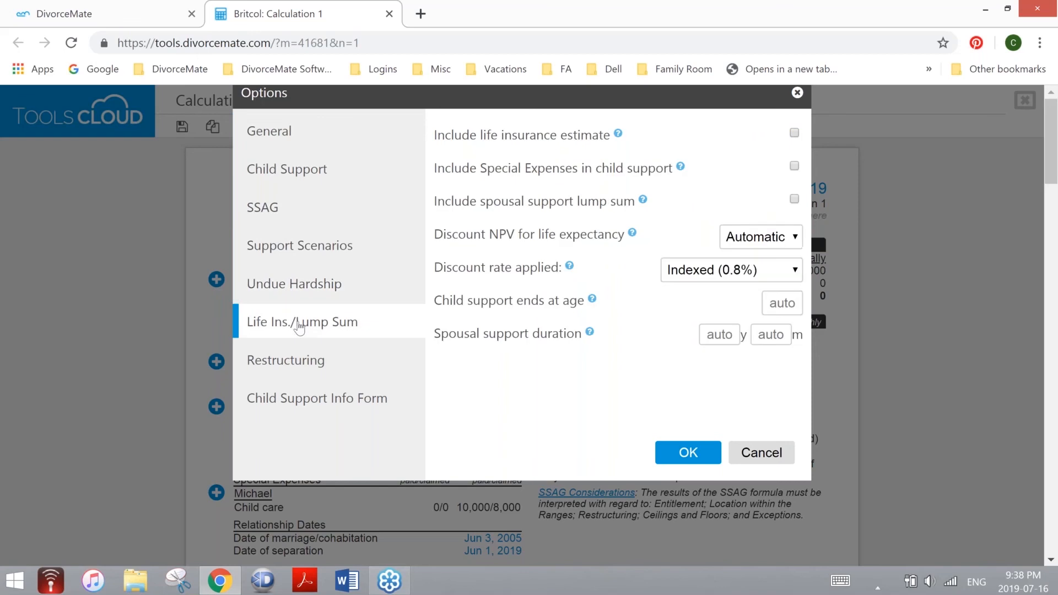
pyautogui.click(302, 365)
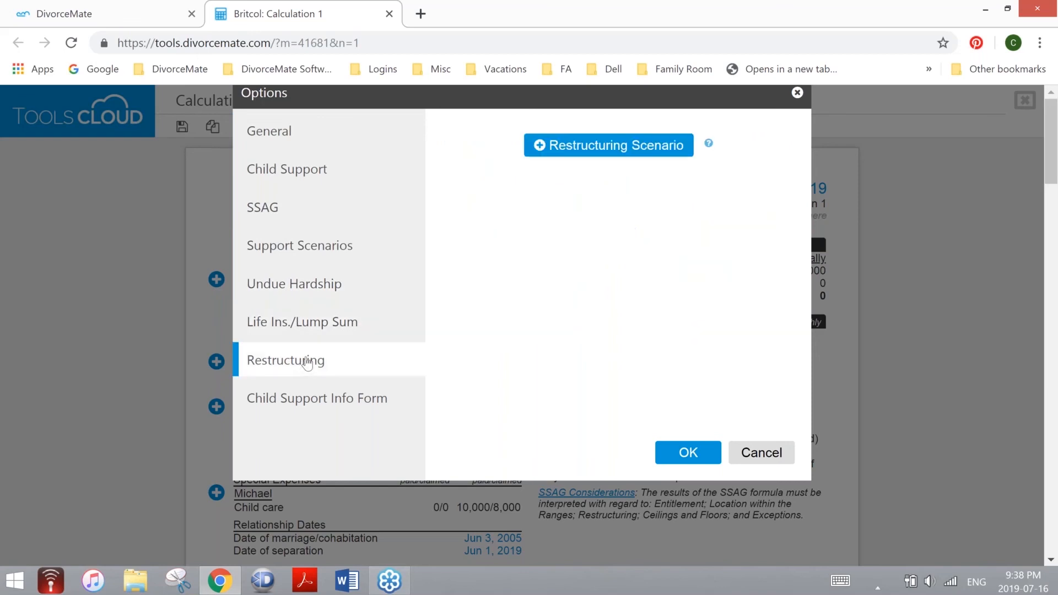
pyautogui.click(309, 401)
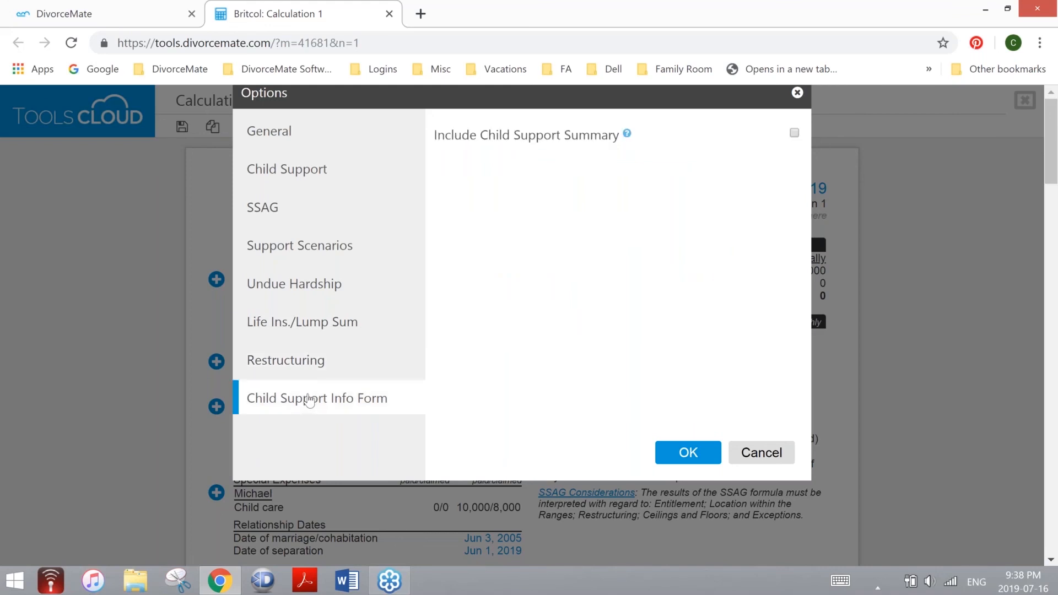
pyautogui.click(688, 455)
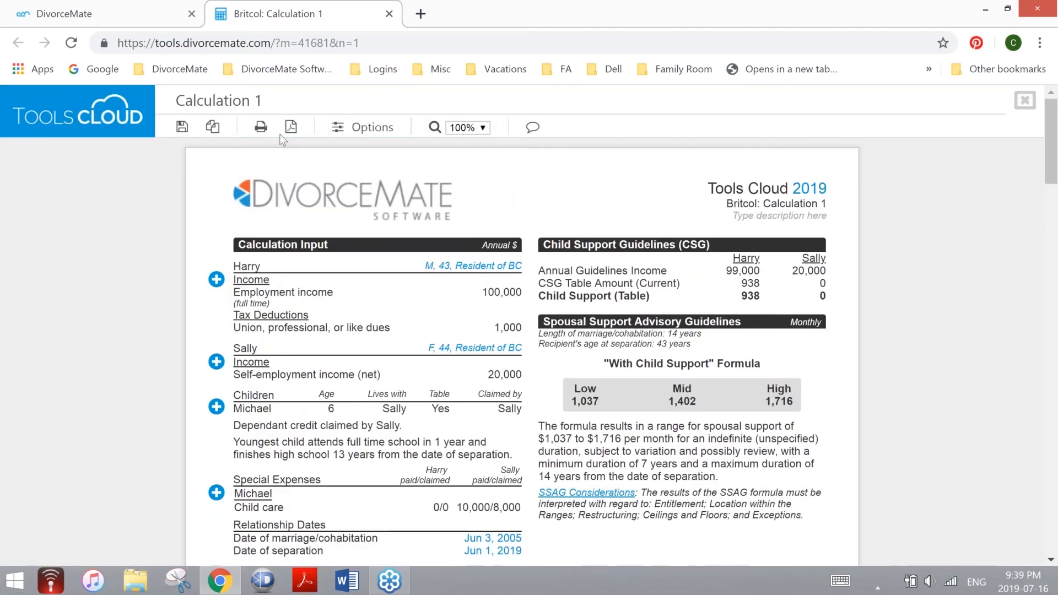
# Save Calculation 1 and close it to return to the matter.
pyautogui.click(182, 126)
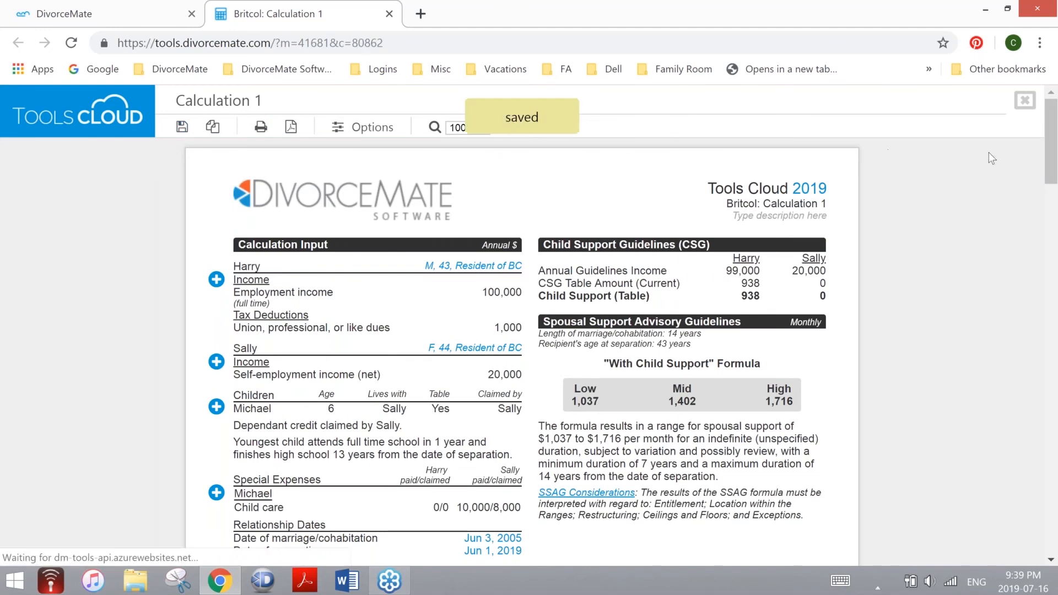
pyautogui.click(1023, 101)
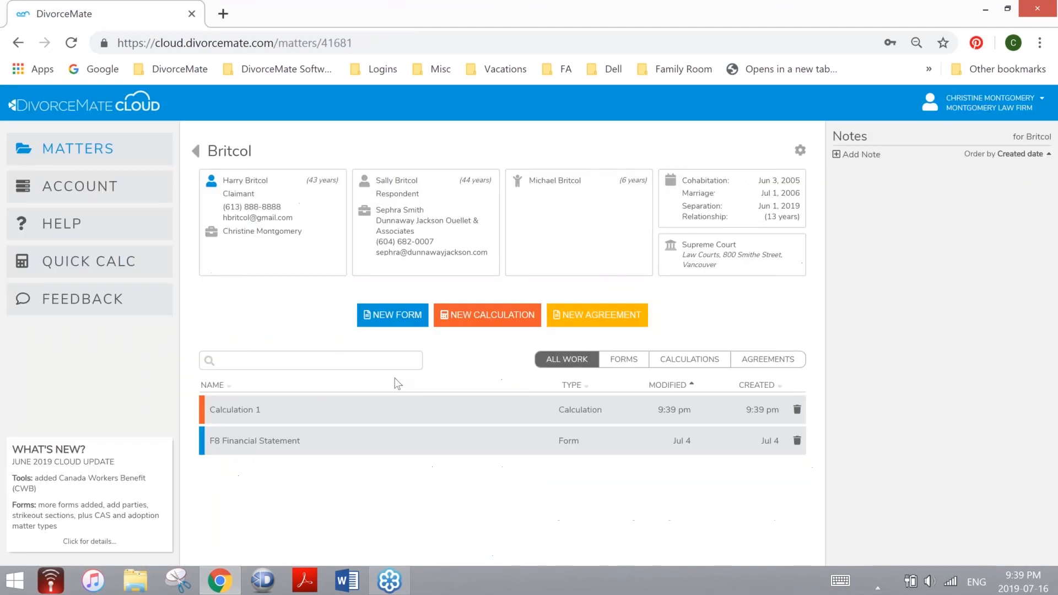
# Reopen the saved Calculation 1 from the matter's work list, and go back to the matter page.
pyautogui.click(369, 417)
pyautogui.click(154, 15)
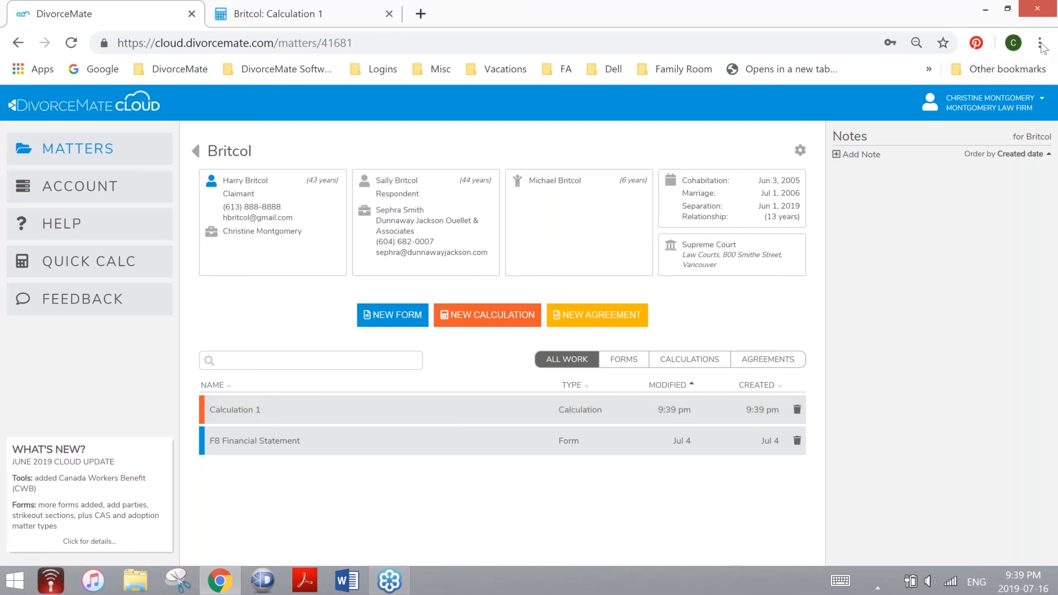
pyautogui.click(1046, 26)
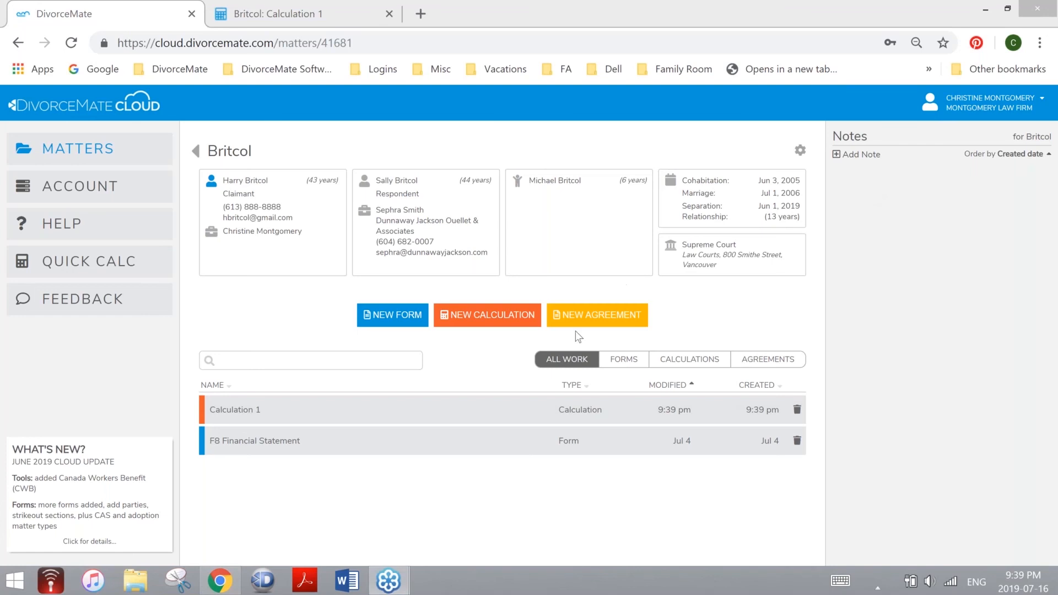